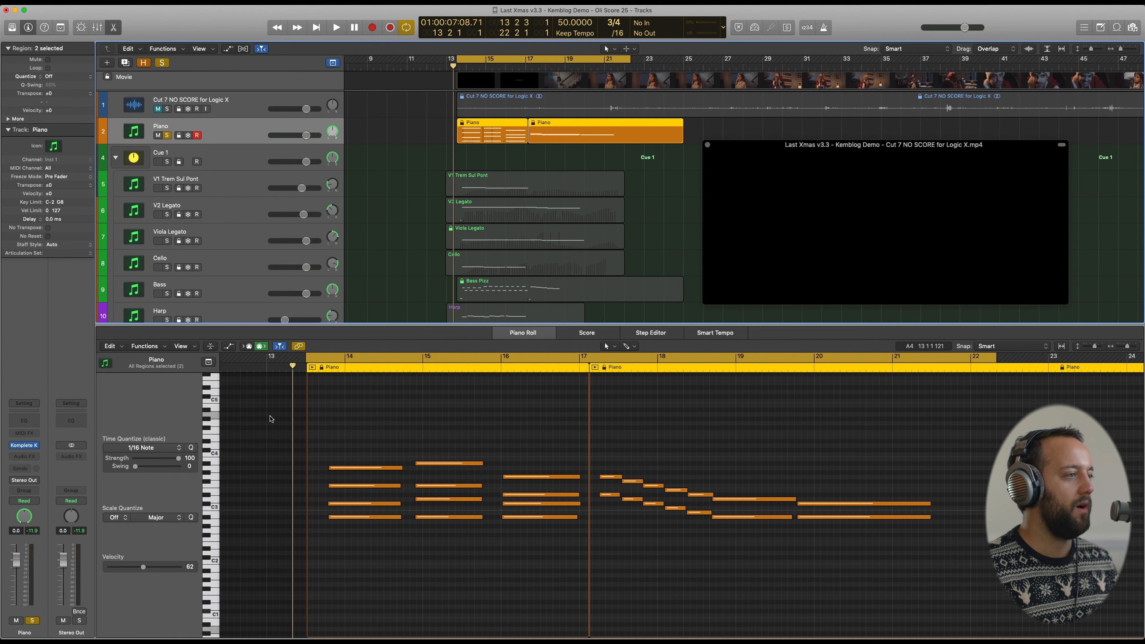
Look through the instrument tracks of Cue 1 down to the collapsed cue stacks below it
{"action": "scroll", "coordinate": [423, 239], "scroll_direction": "down", "scroll_amount": 10}
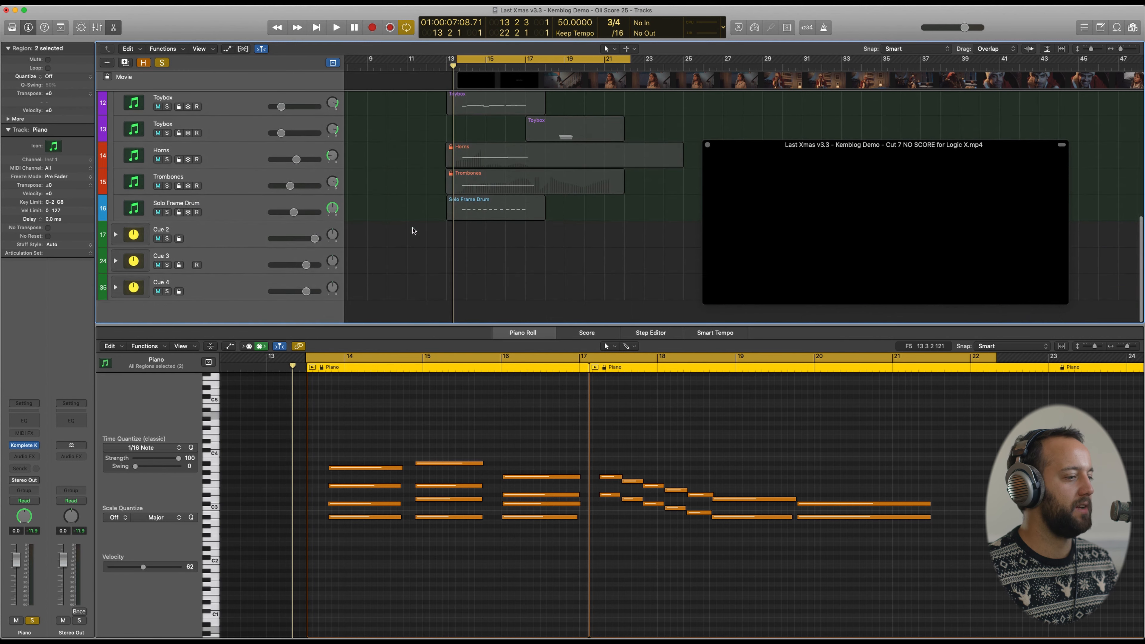
{"action": "scroll", "coordinate": [414, 230], "scroll_direction": "up", "scroll_amount": 10}
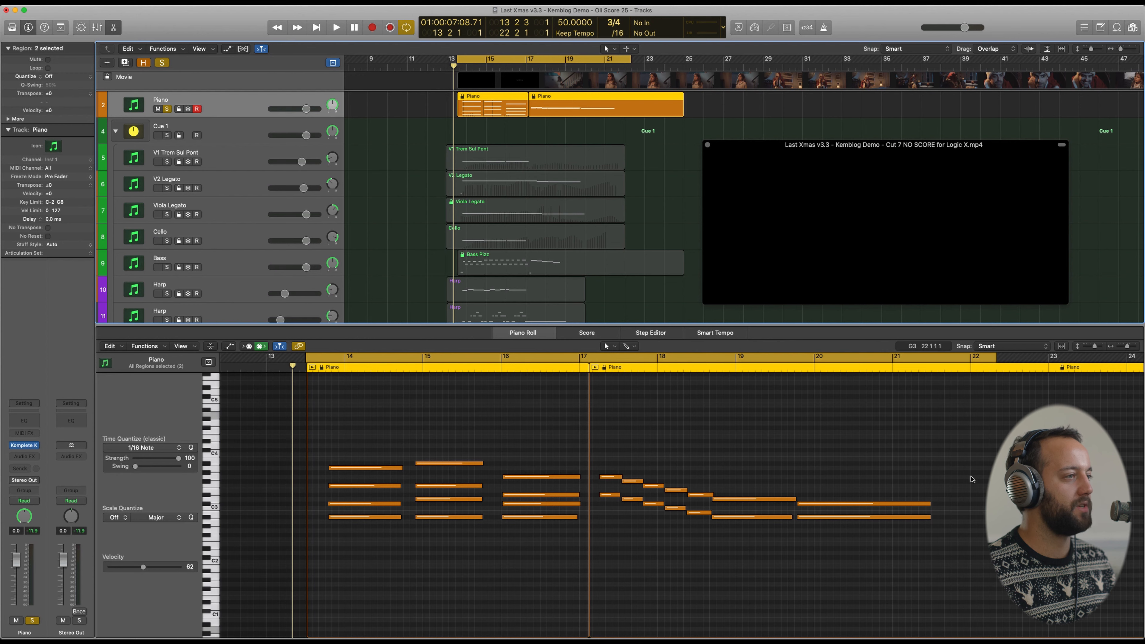
{"action": "scroll", "coordinate": [417, 167], "scroll_direction": "down", "scroll_amount": 2}
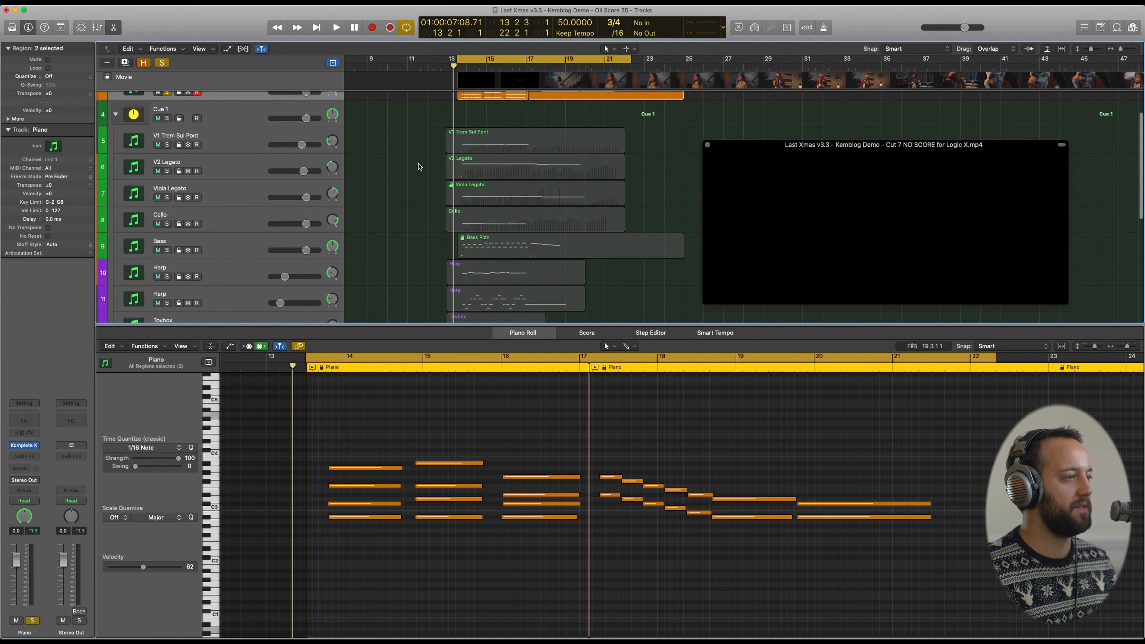
{"action": "scroll", "coordinate": [418, 167], "scroll_direction": "up", "scroll_amount": 2}
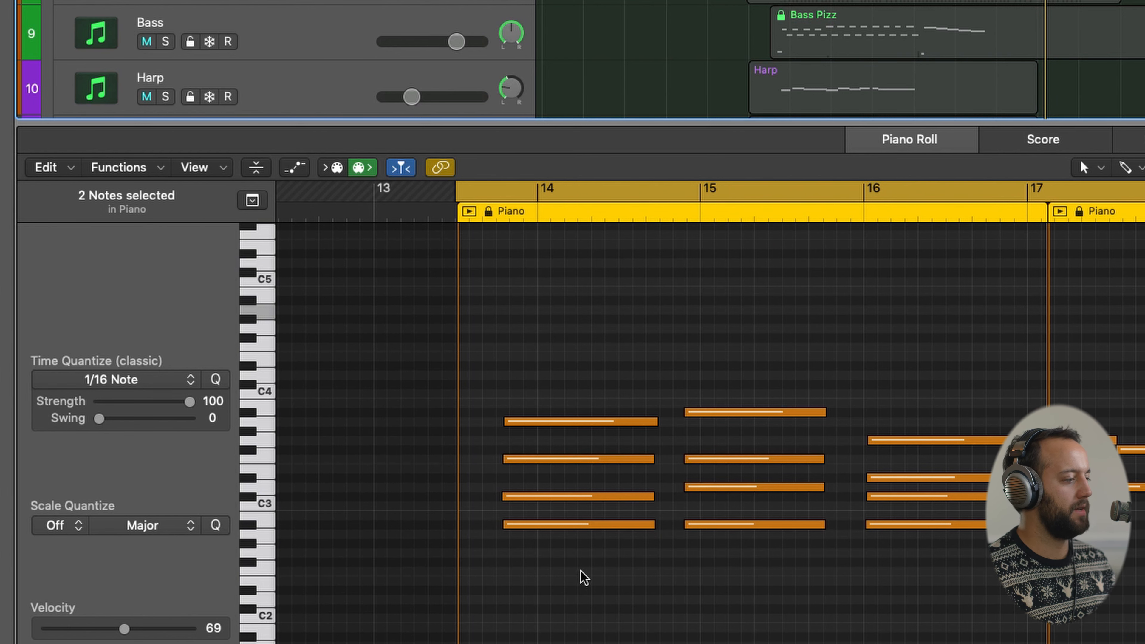
Examine the piano sketch's block chords in bars 14 to 16 by selecting each chord's notes in turn
{"action": "left_click", "coordinate": [552, 563]}
{"action": "left_click_drag", "start_coordinate": [552, 563], "coordinate": [598, 307]}
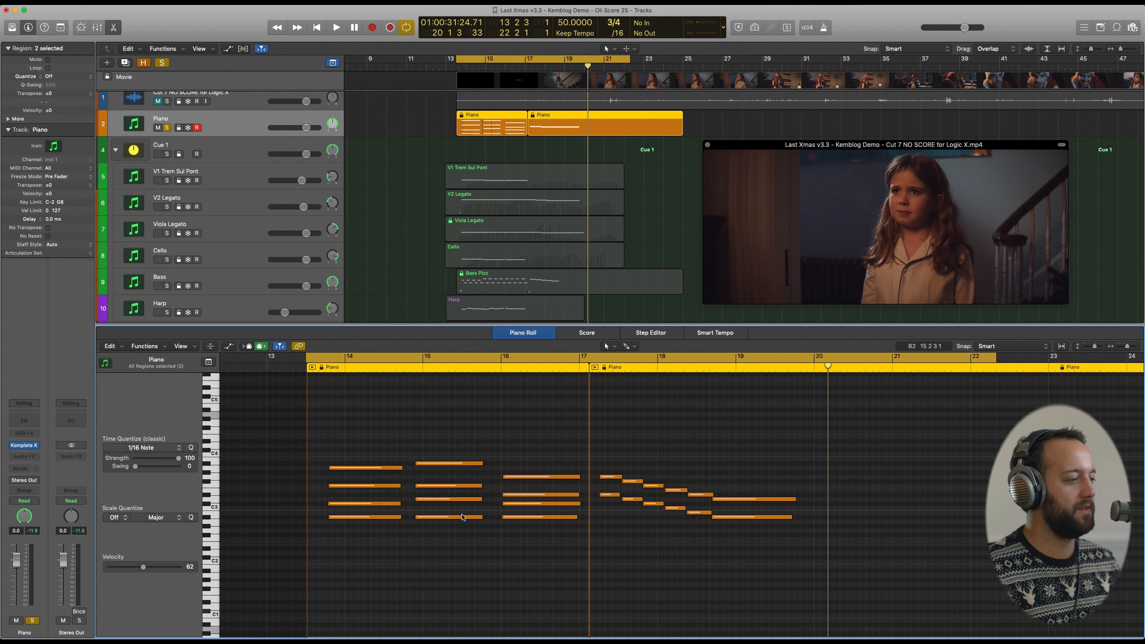
{"action": "left_click_drag", "start_coordinate": [458, 530], "coordinate": [452, 453]}
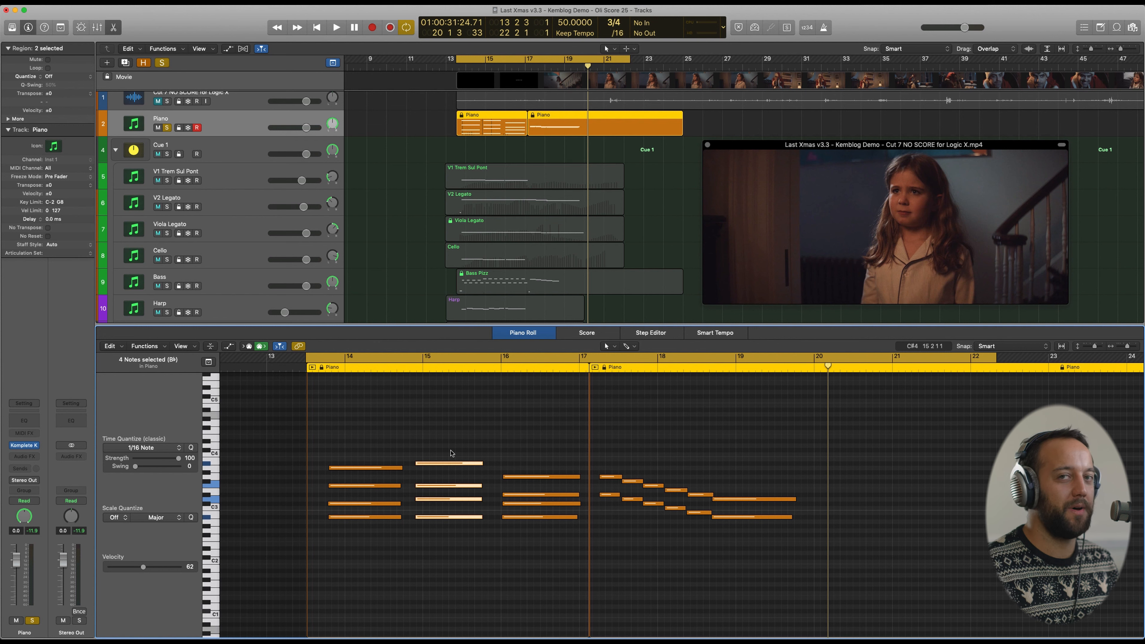
{"action": "left_click_drag", "start_coordinate": [547, 539], "coordinate": [537, 457]}
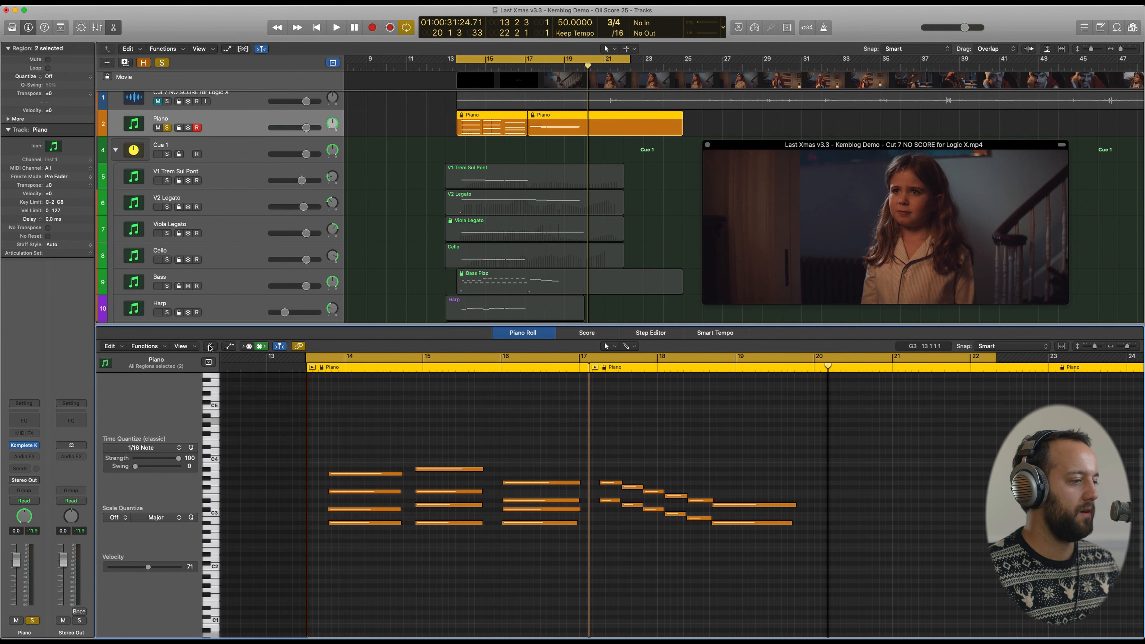
Collapse the piano roll to the used pitches and examine the bar 16 chord and the descending line from bar 17
{"action": "left_click", "coordinate": [210, 346]}
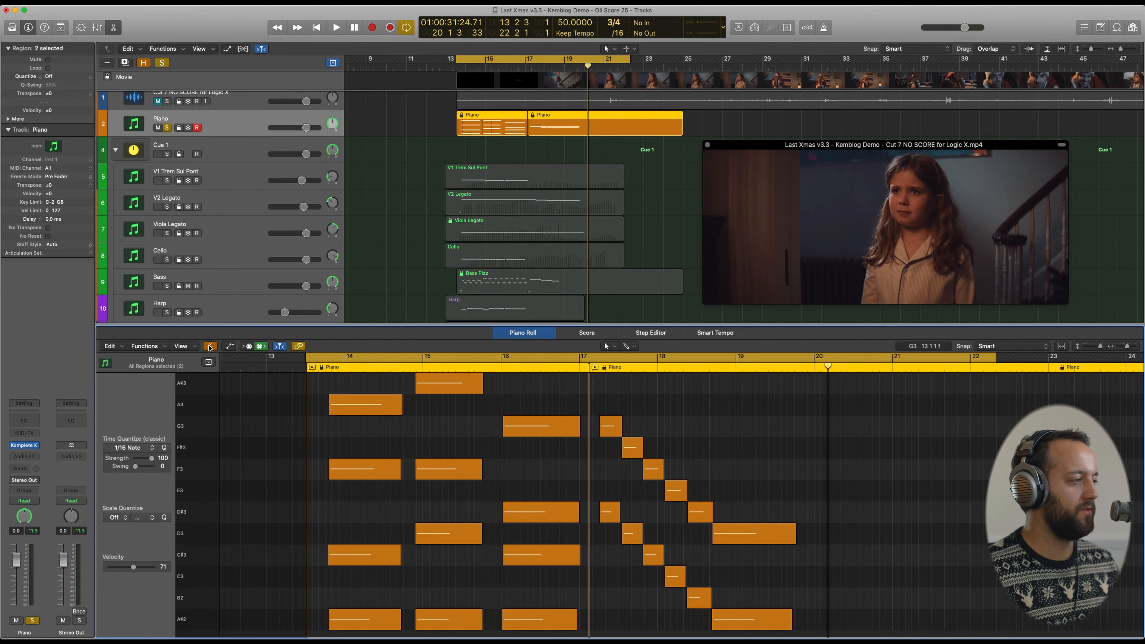
{"action": "left_click_drag", "start_coordinate": [366, 525], "coordinate": [362, 618]}
{"action": "left_click_drag", "start_coordinate": [527, 537], "coordinate": [535, 630]}
{"action": "left_click", "coordinate": [542, 426]}
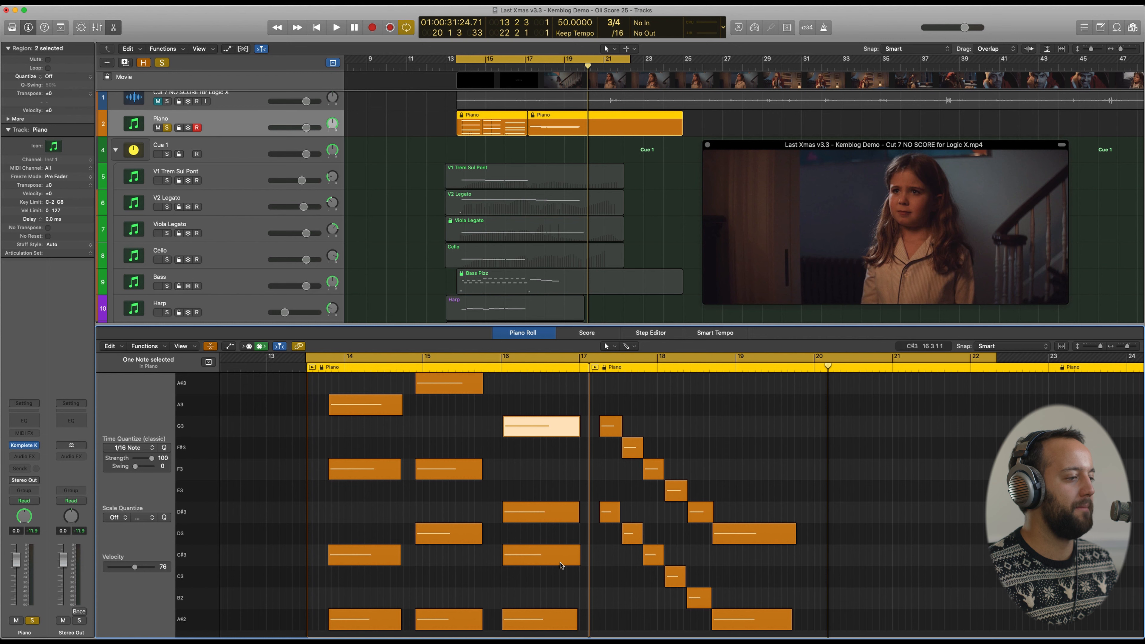
{"action": "left_click_drag", "start_coordinate": [533, 406], "coordinate": [535, 628]}
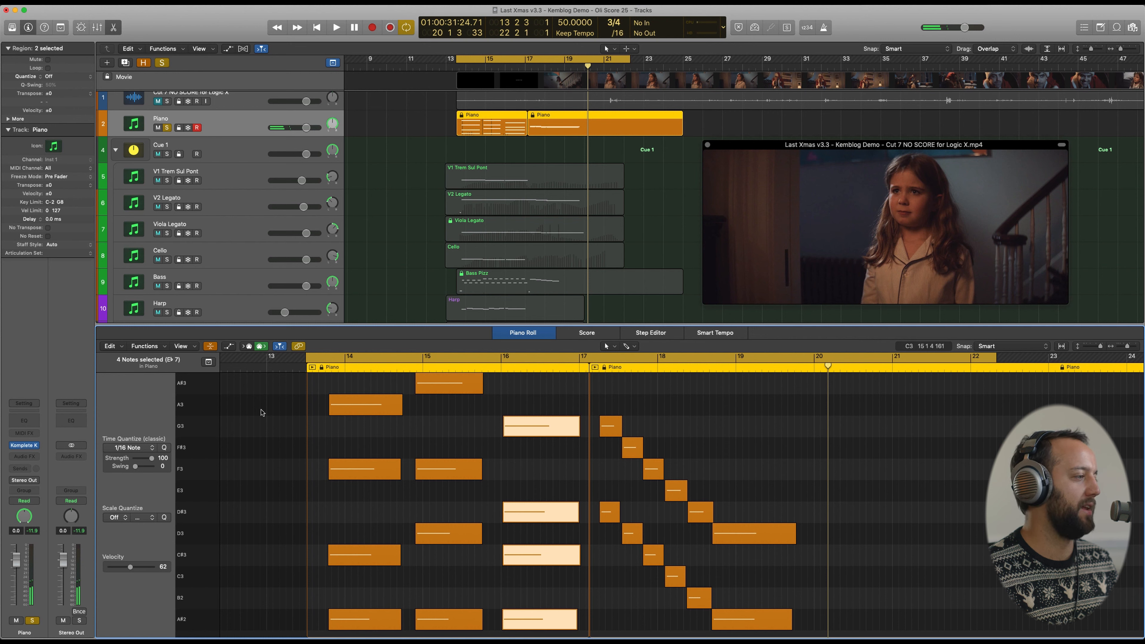
{"action": "left_click_drag", "start_coordinate": [607, 393], "coordinate": [723, 627]}
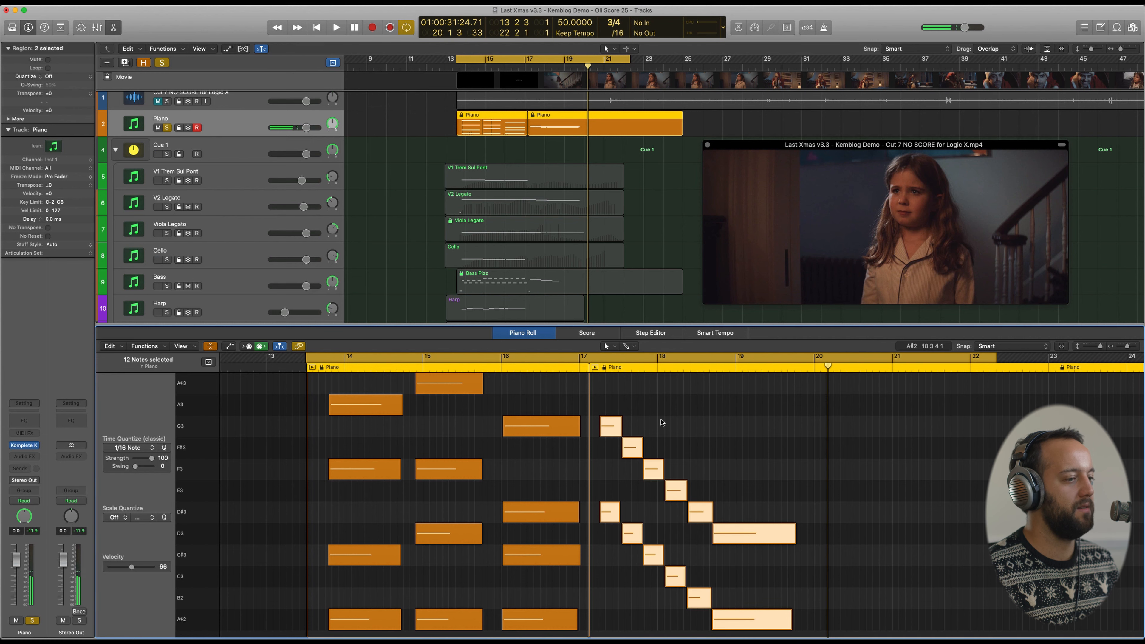
{"action": "left_click", "coordinate": [730, 474]}
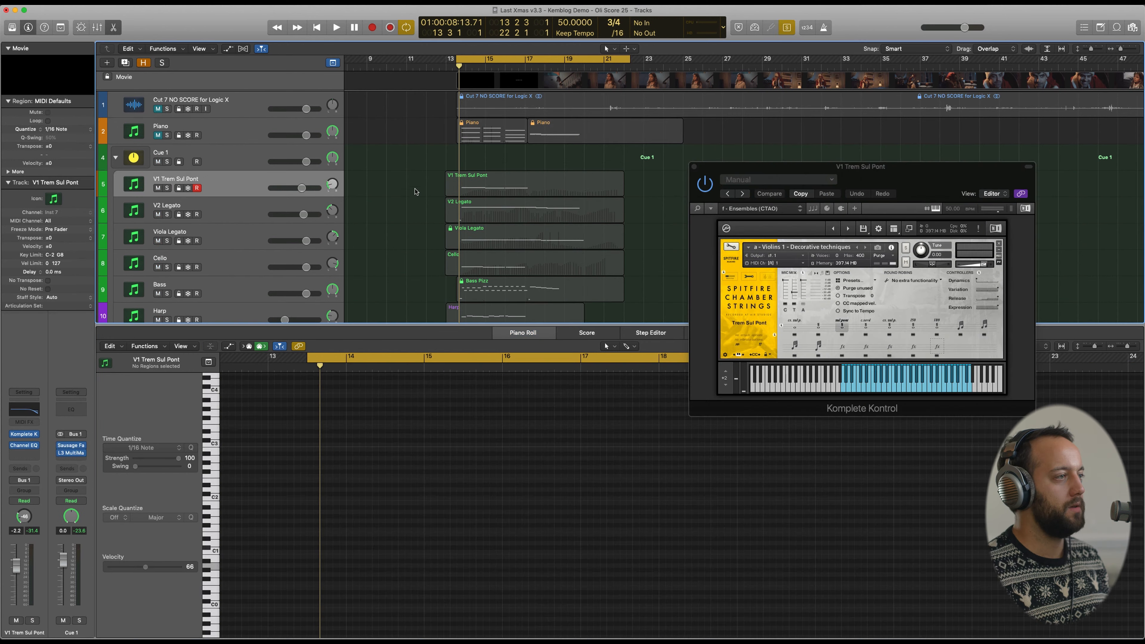
Select the five Cue 1 string regions from V1 Trem Sul Pont to Bass Pizz and play them back together
{"action": "left_click_drag", "start_coordinate": [411, 183], "coordinate": [536, 295]}
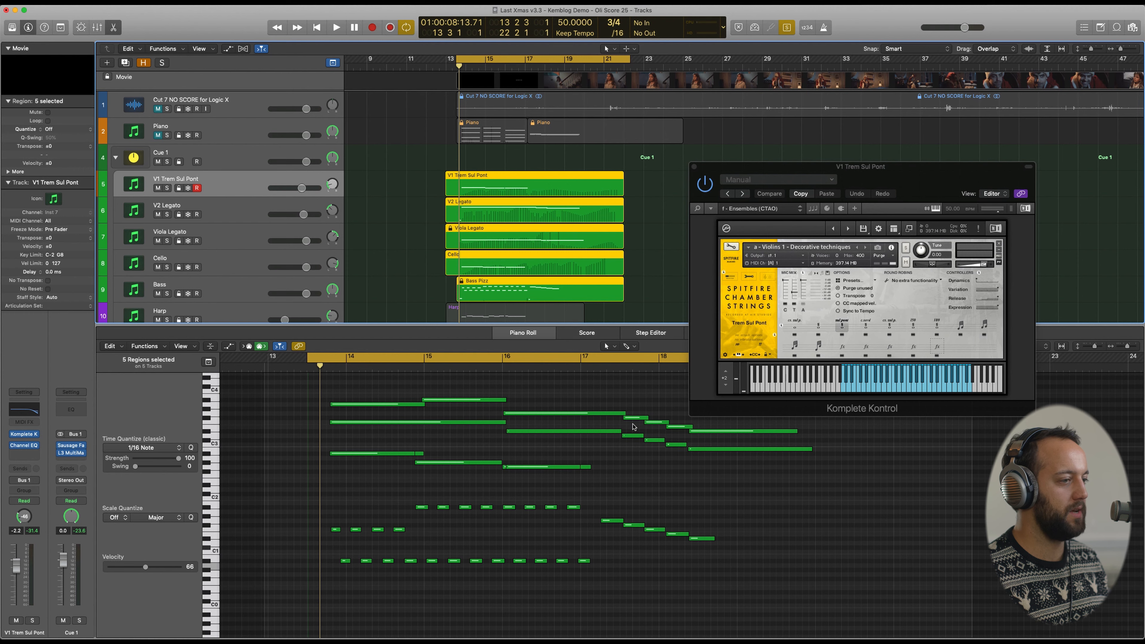
{"action": "scroll", "coordinate": [680, 463], "scroll_direction": "left", "scroll_amount": 3}
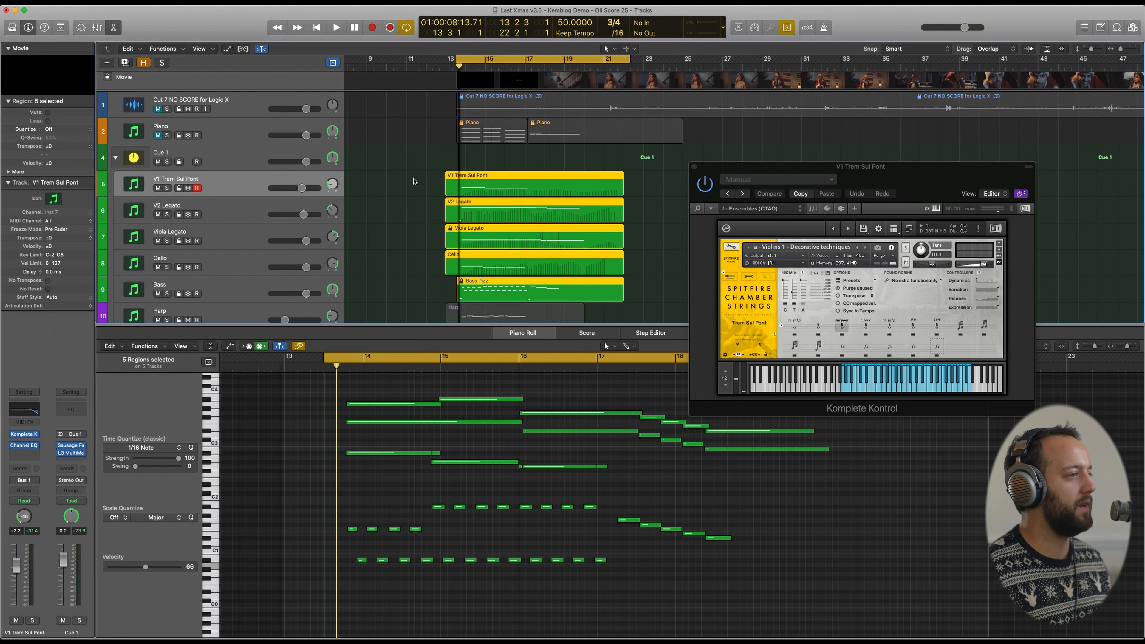
{"action": "key", "text": "space"}
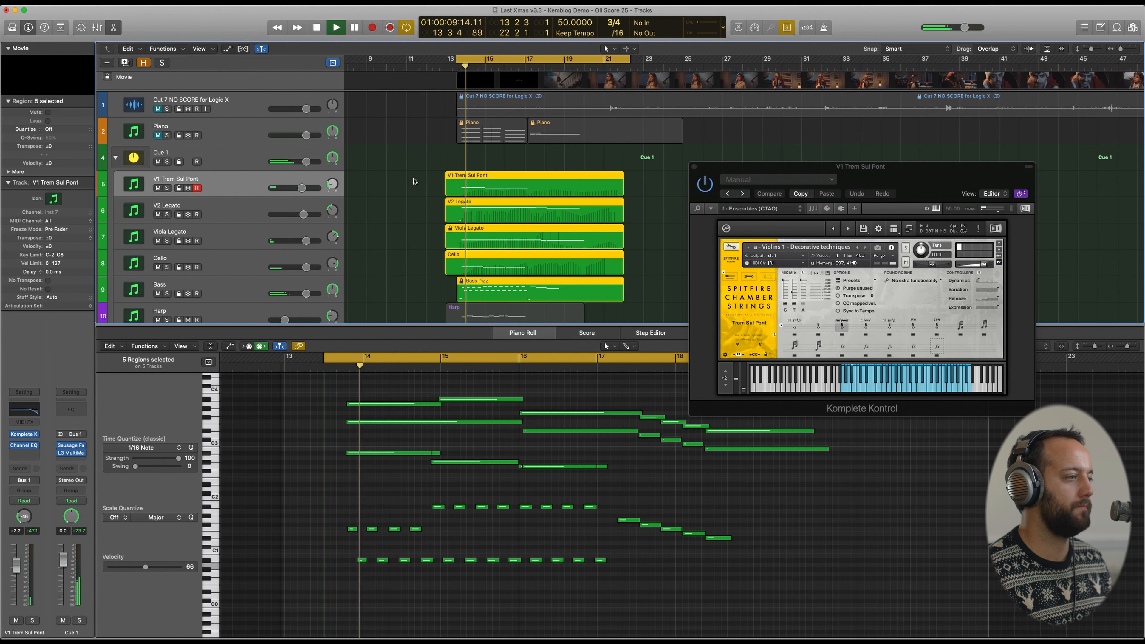
{"action": "scroll", "coordinate": [414, 181], "scroll_direction": "down", "scroll_amount": 1}
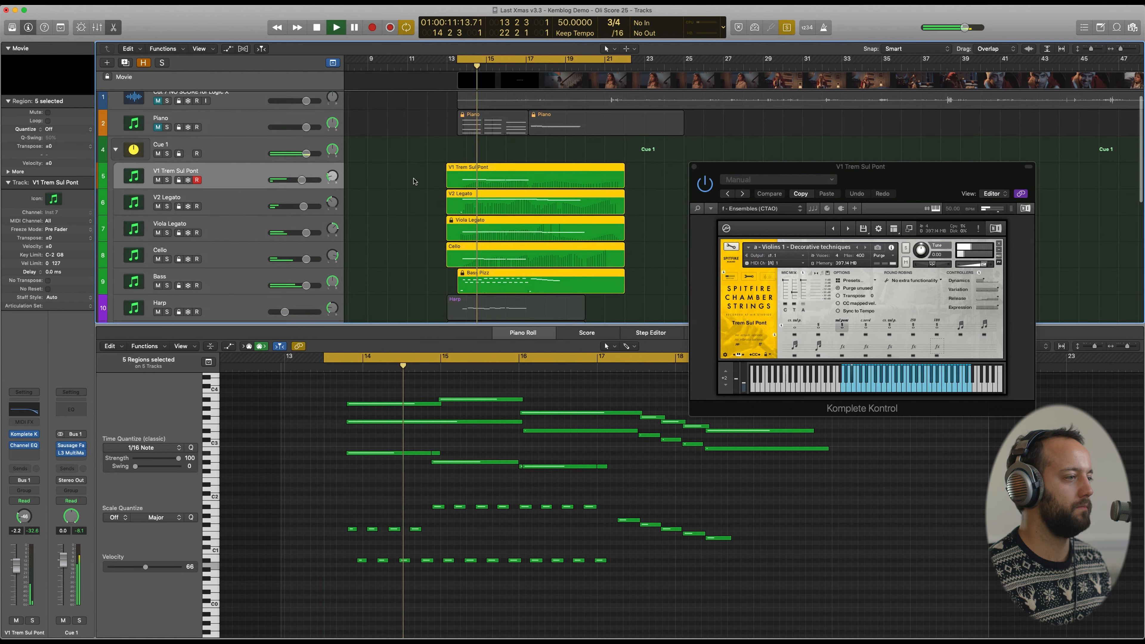
{"action": "scroll", "coordinate": [311, 464], "scroll_direction": "up", "scroll_amount": 1}
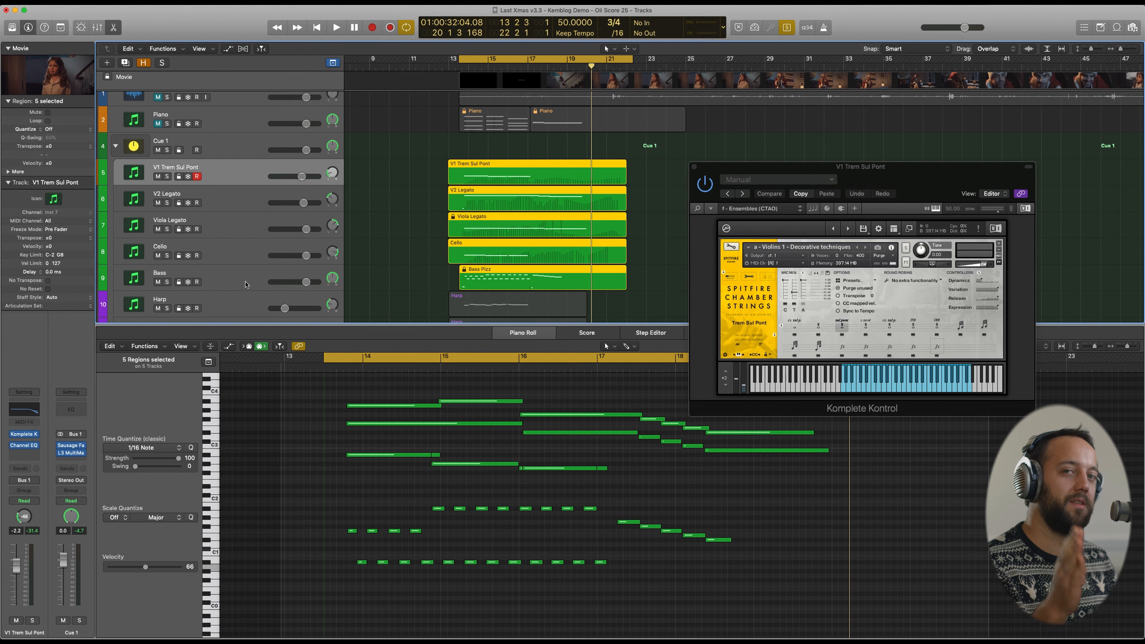
Audition the Cello part from the start of the cue, followed by the Viola Legato part
{"action": "left_click", "coordinate": [242, 272]}
{"action": "key", "text": "space"}
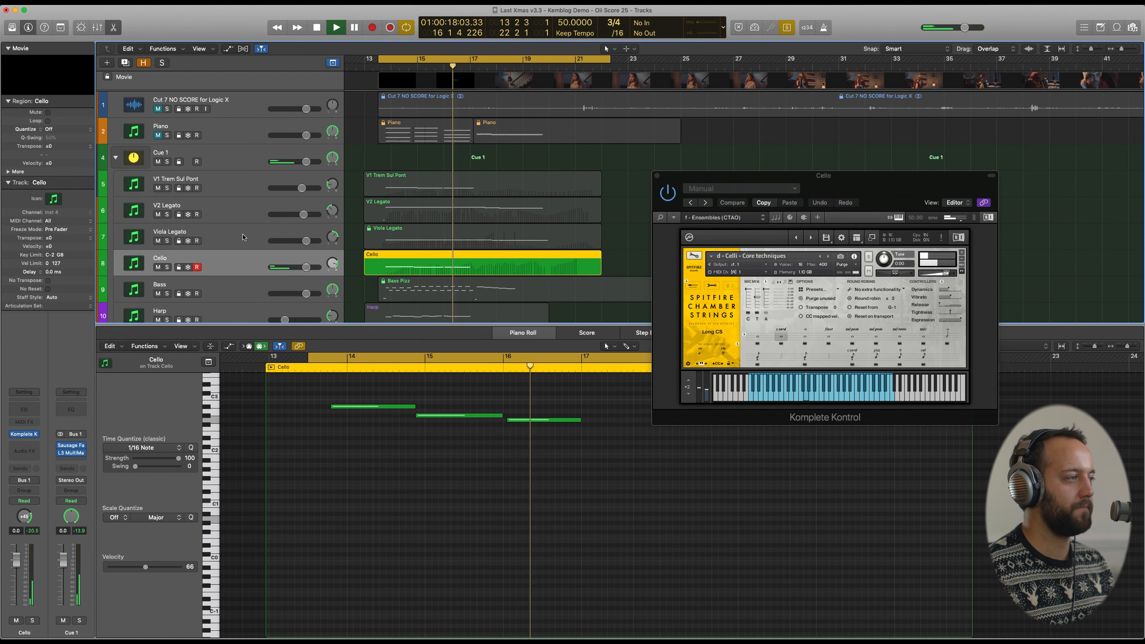
{"action": "left_click", "coordinate": [418, 242]}
{"action": "key", "text": "space"}
{"action": "key", "text": "space"}
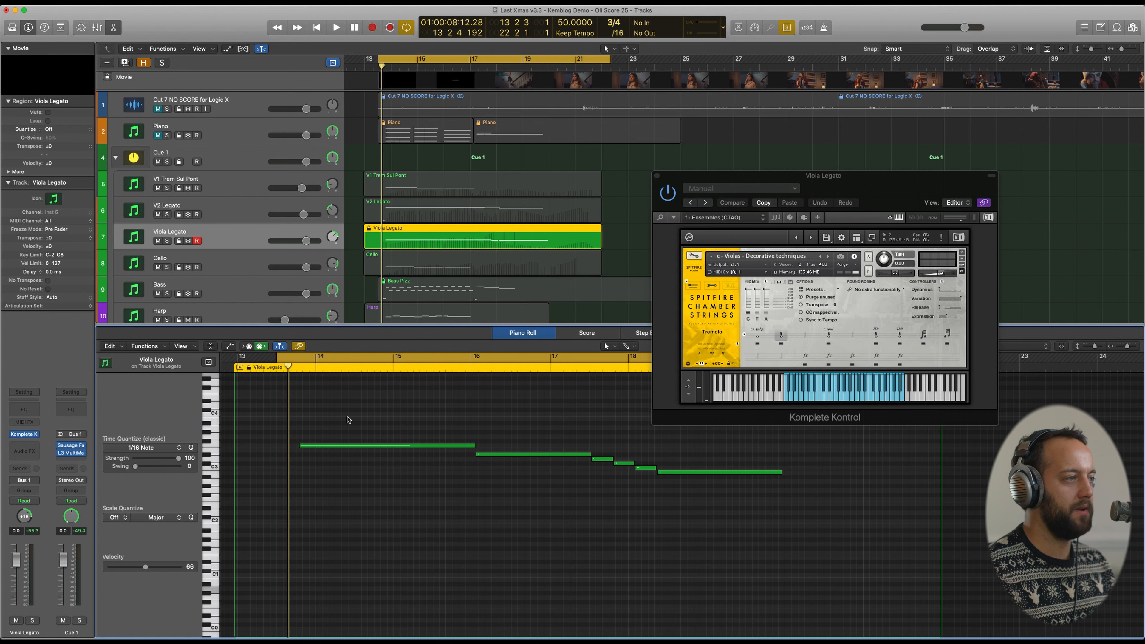
{"action": "key", "text": "space"}
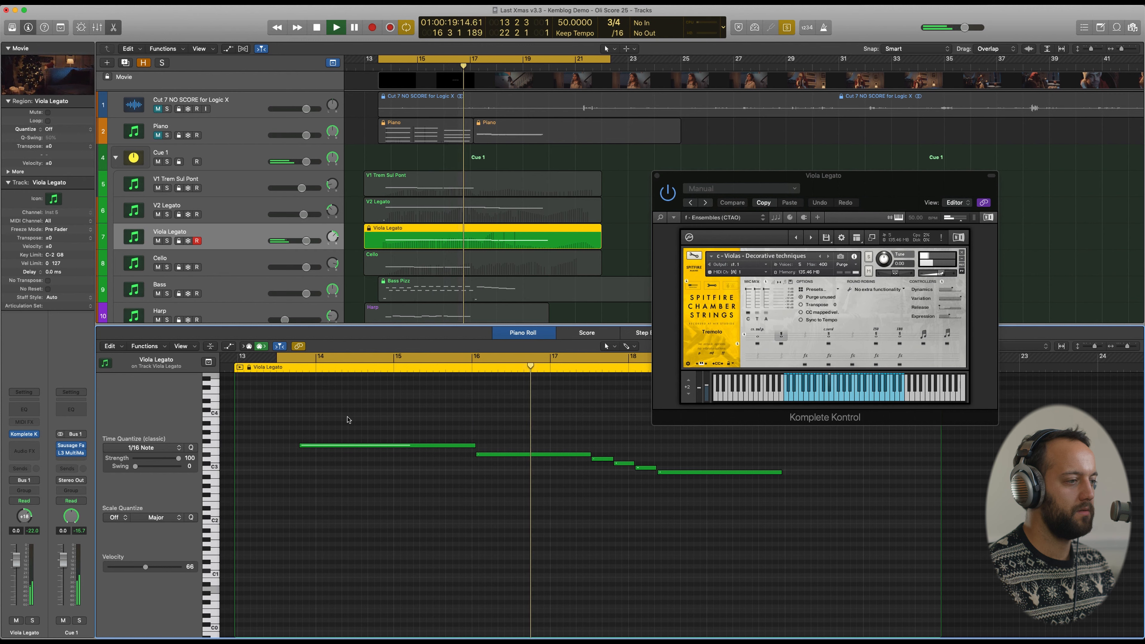
Select the V2 Legato track and play back its part
{"action": "left_click", "coordinate": [238, 214]}
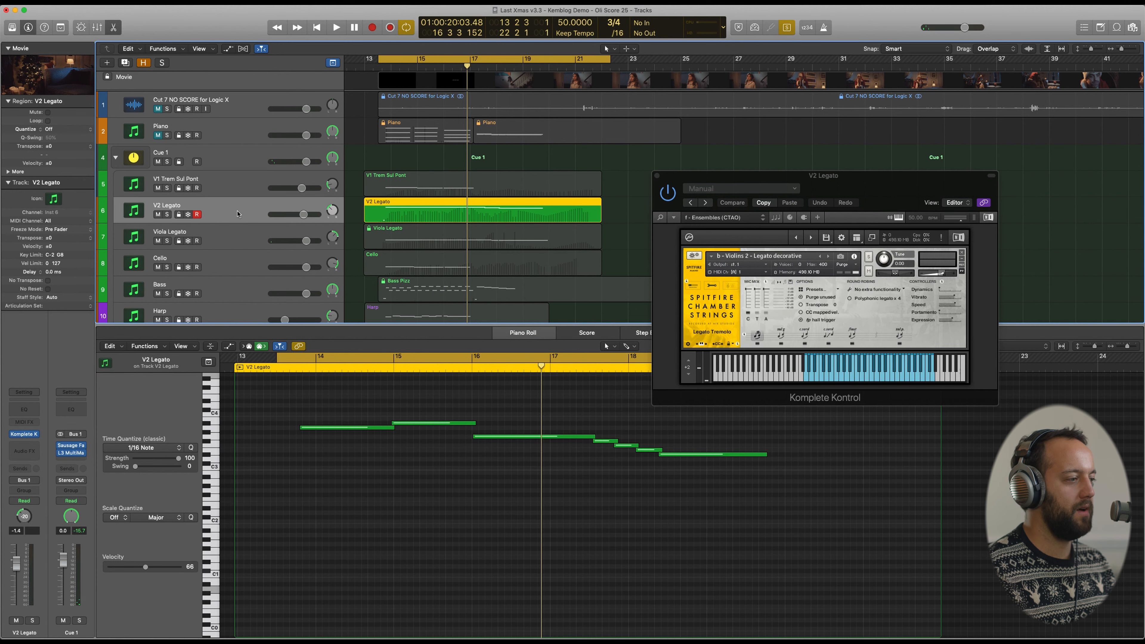
{"action": "scroll", "coordinate": [358, 542], "scroll_direction": "up", "scroll_amount": 1}
{"action": "key", "text": "space"}
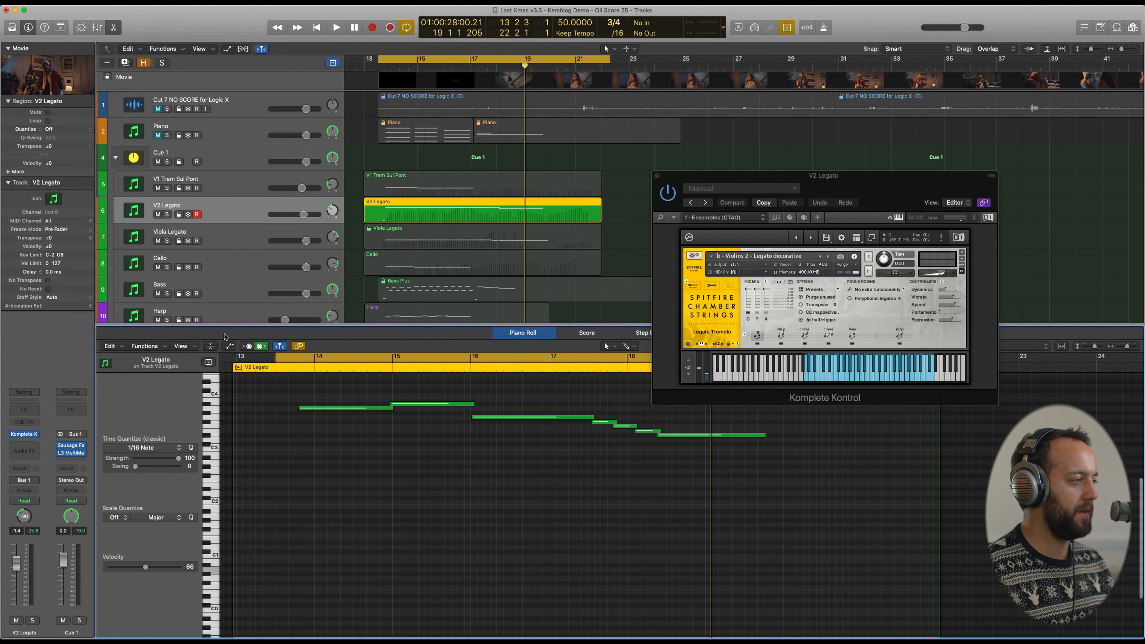
Review the V2 Legato region's Expression, Ctrl 21, Note Velocity and Modulation data, and play the part against the Modulation curve
{"action": "left_click", "coordinate": [228, 346]}
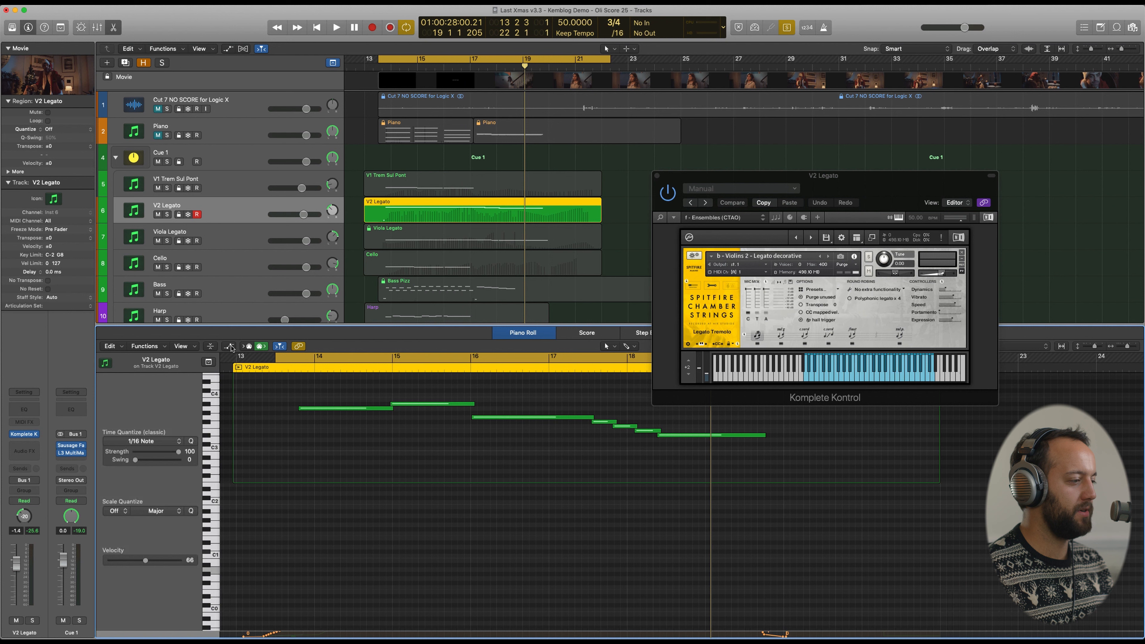
{"action": "left_click", "coordinate": [206, 557]}
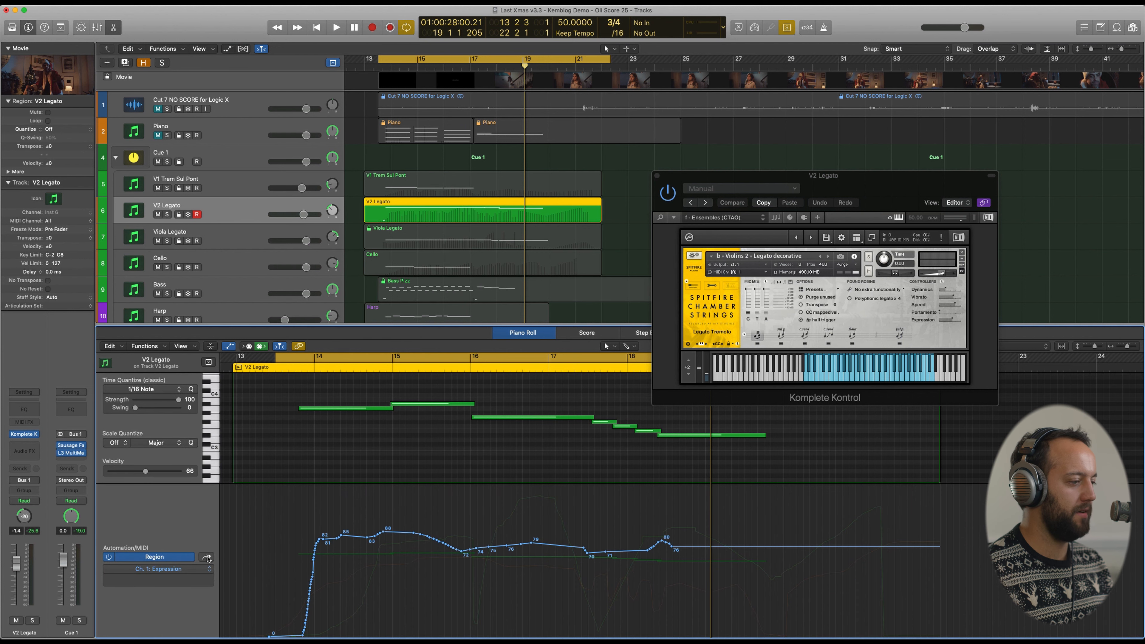
{"action": "left_click", "coordinate": [207, 558]}
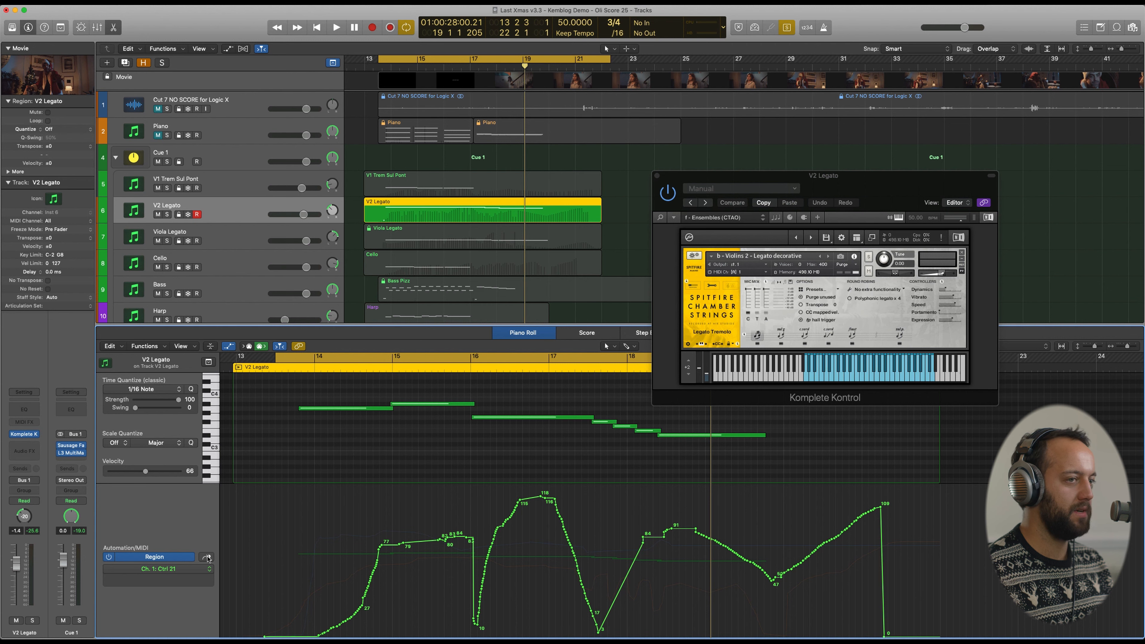
{"action": "left_click", "coordinate": [207, 557]}
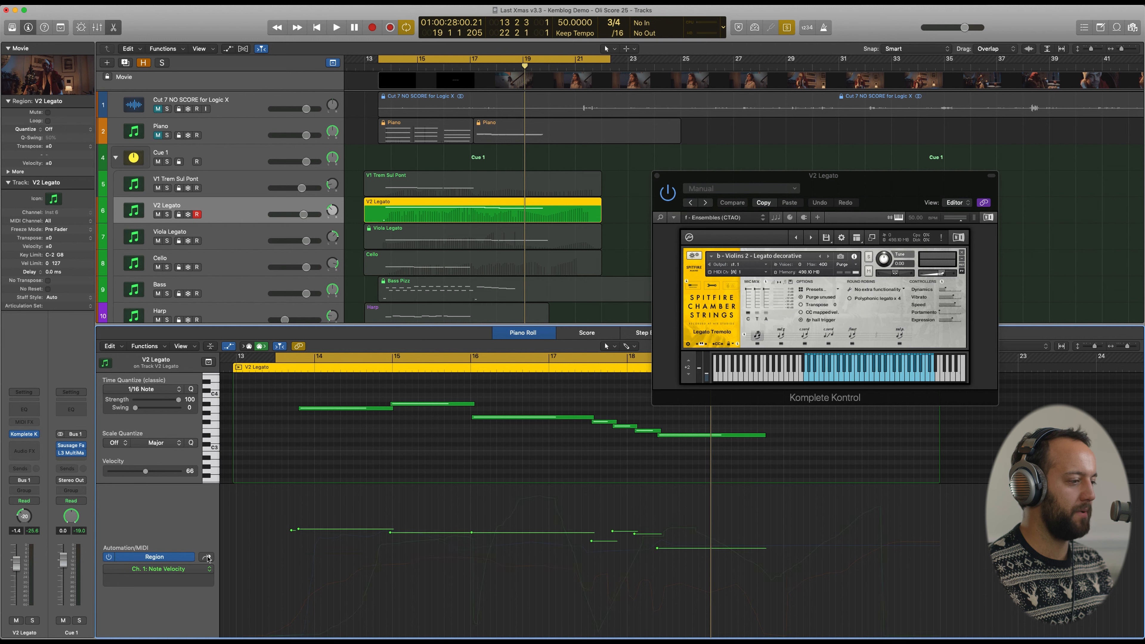
{"action": "left_click", "coordinate": [207, 558]}
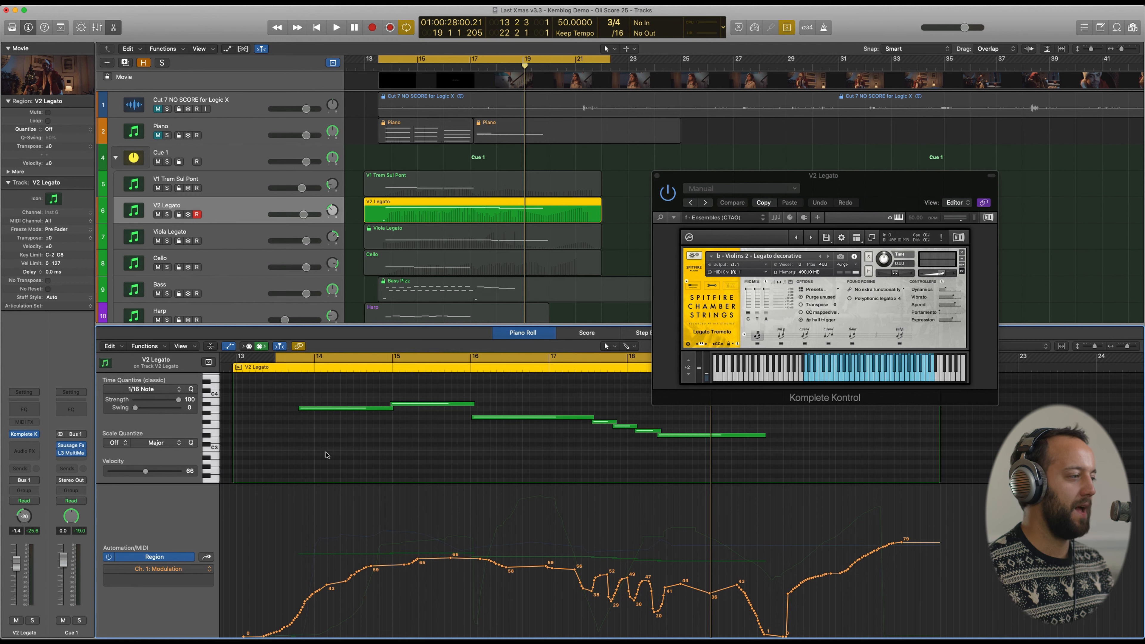
{"action": "key", "text": "space"}
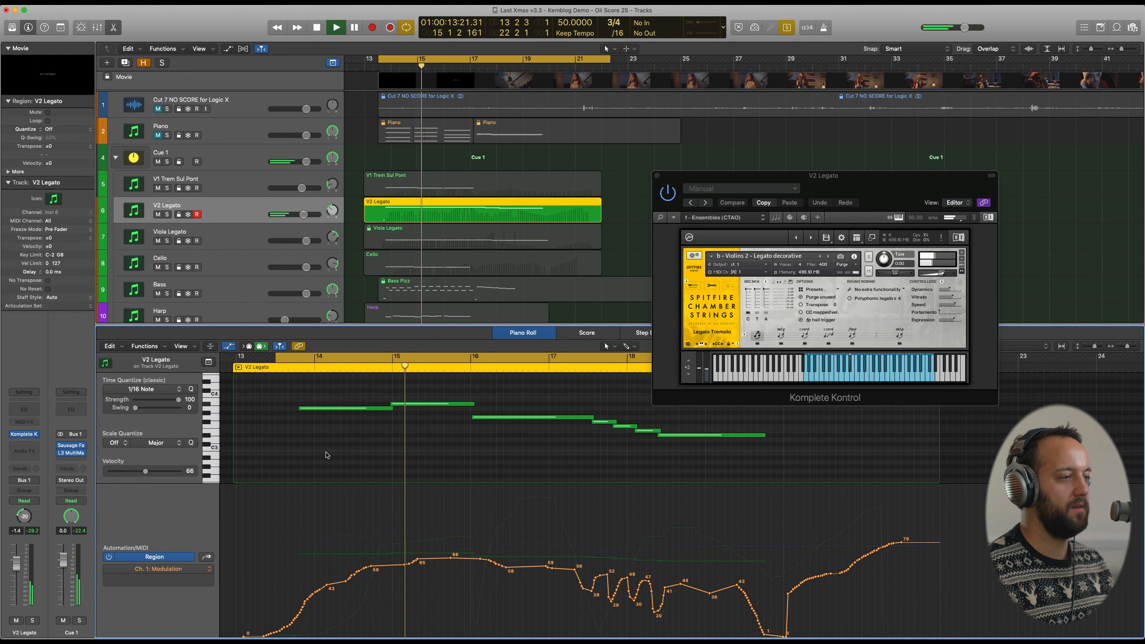
{"action": "left_click", "coordinate": [558, 366]}
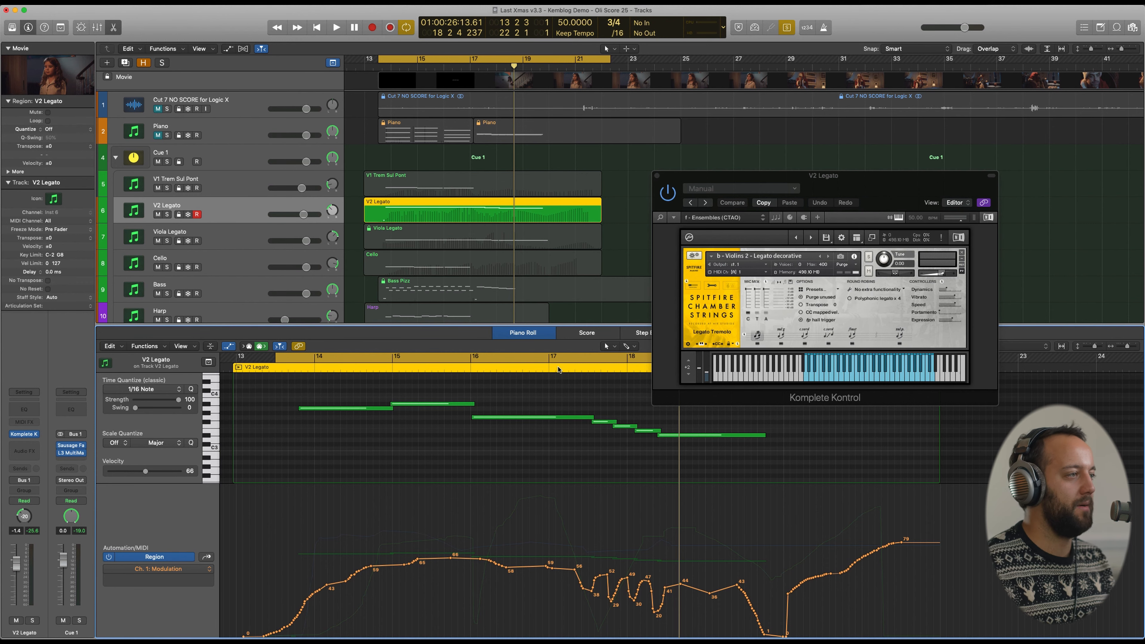
Play back the V1 Trem Sul Pont part and step through the string tracks below it to compare their patches and notes
{"action": "left_click", "coordinate": [245, 185]}
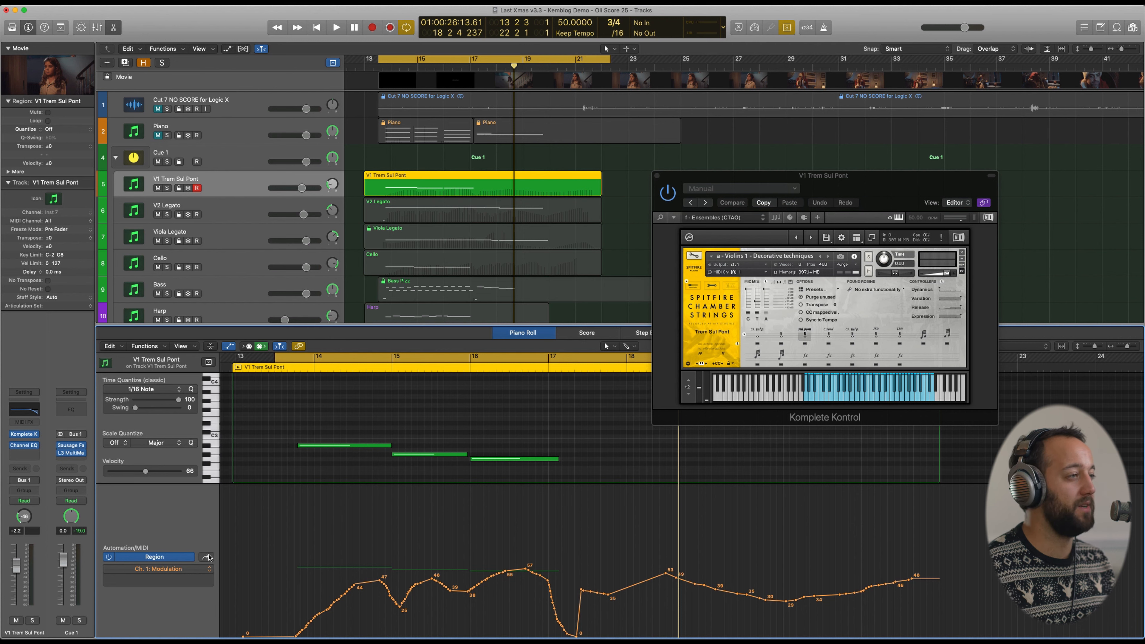
{"action": "key", "text": "shift+space"}
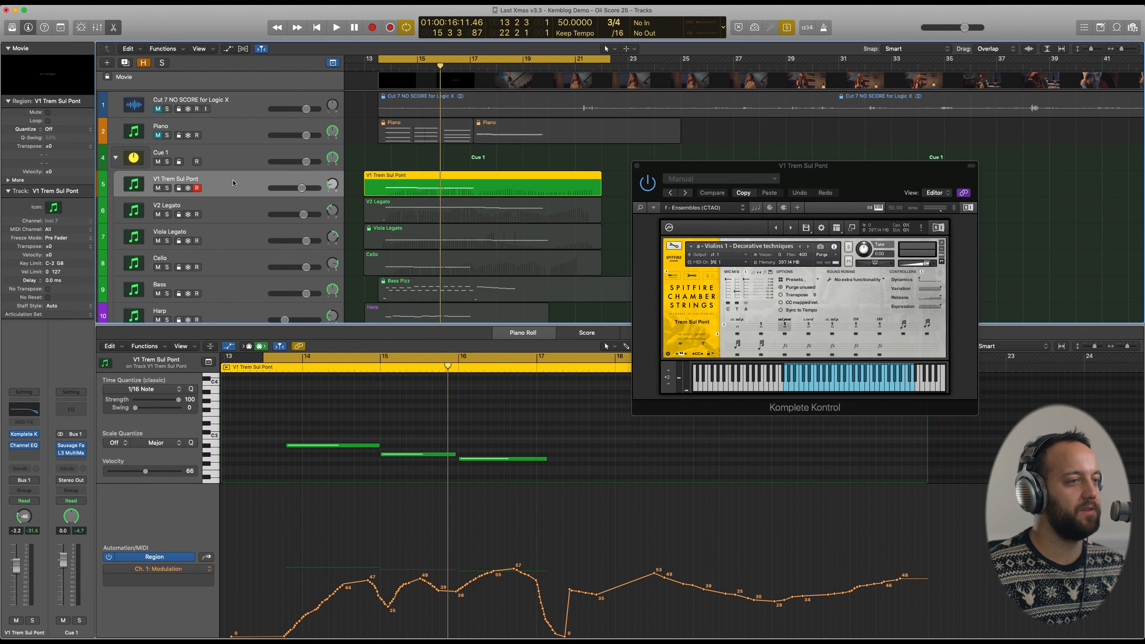
{"action": "key", "text": "Down"}
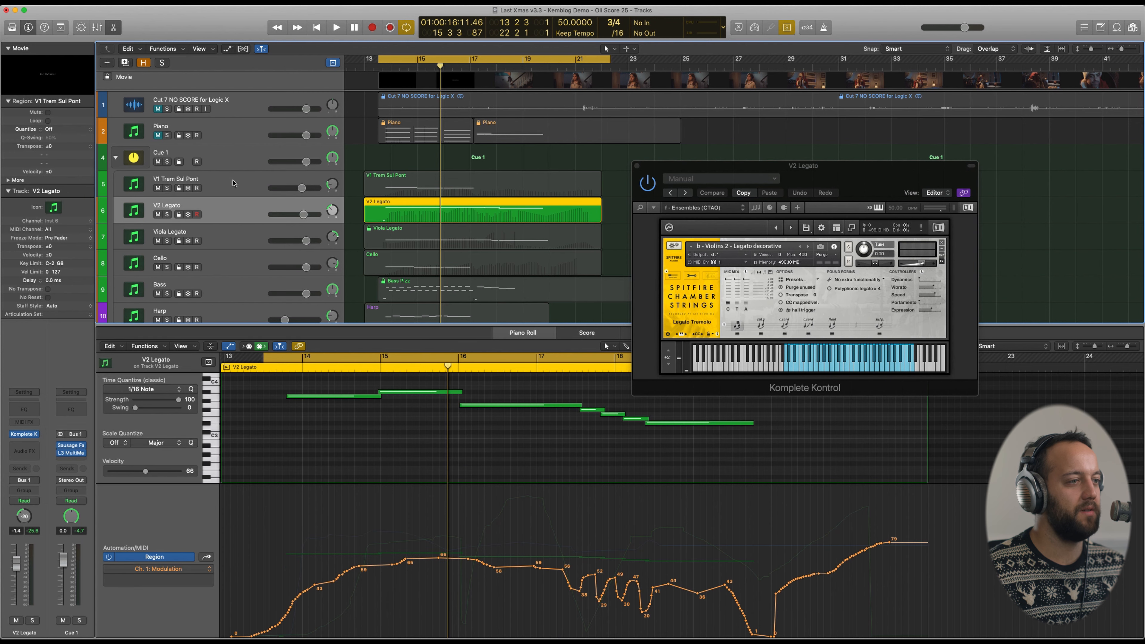
{"action": "key", "text": "Down"}
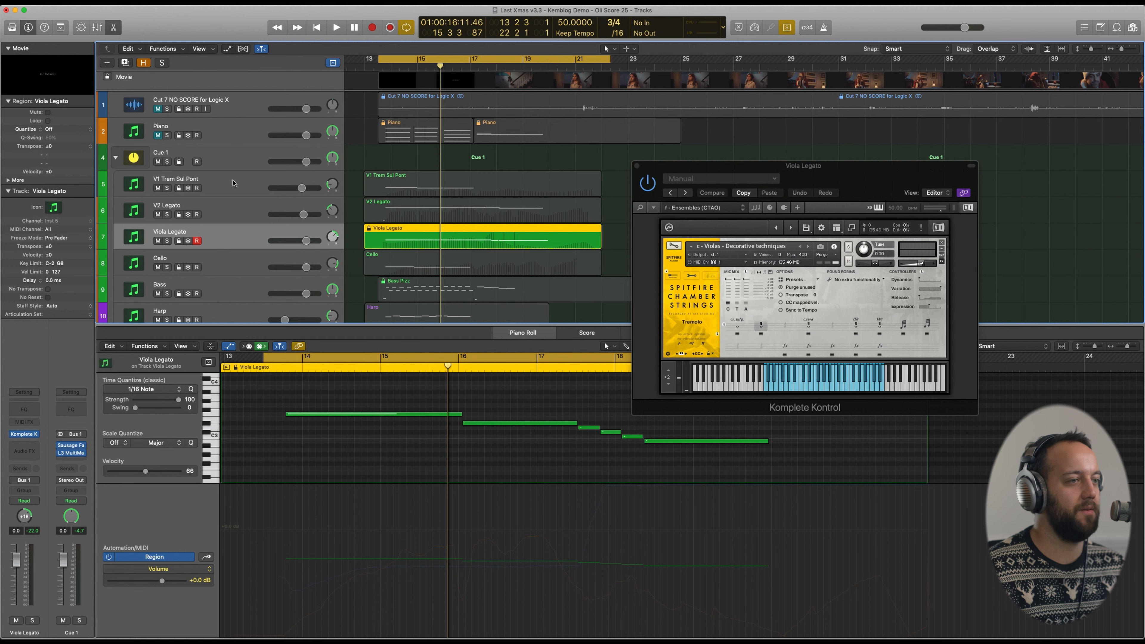
{"action": "key", "text": "Down"}
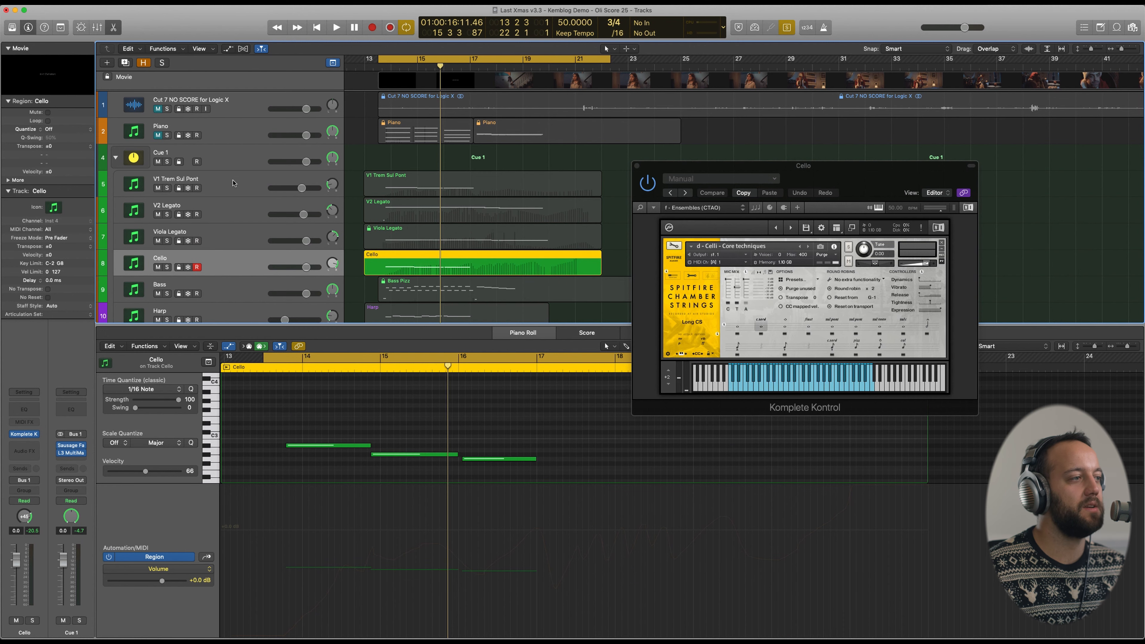
{"action": "key", "text": "Down"}
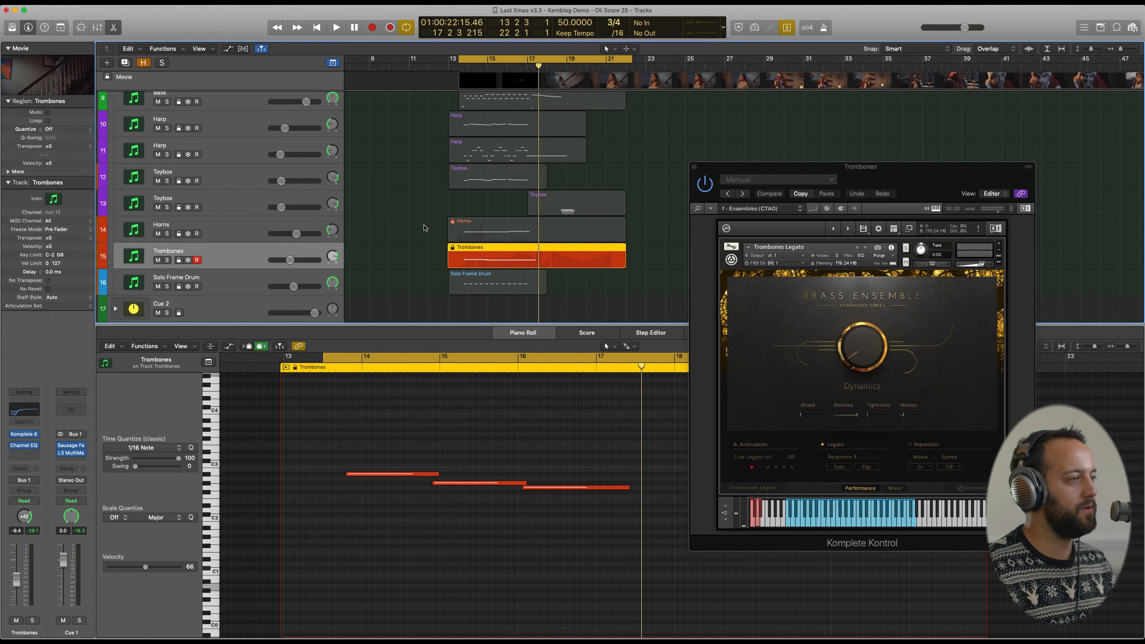
Select the Horns and Trombones regions together and play back both brass parts
{"action": "left_click_drag", "start_coordinate": [424, 225], "coordinate": [499, 254]}
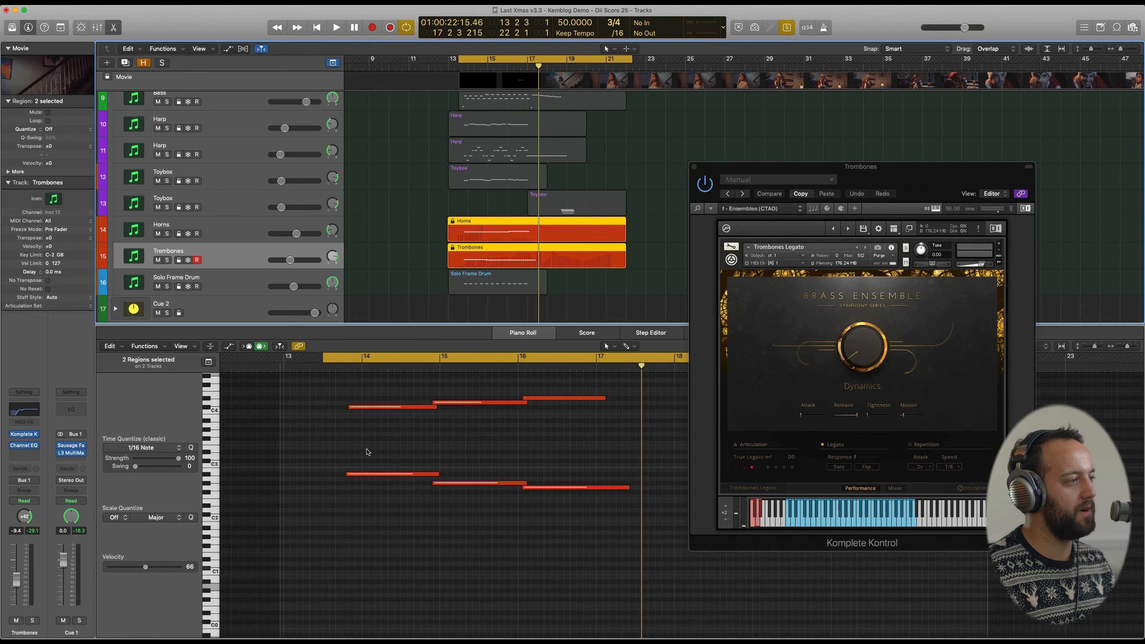
{"action": "key", "text": "space"}
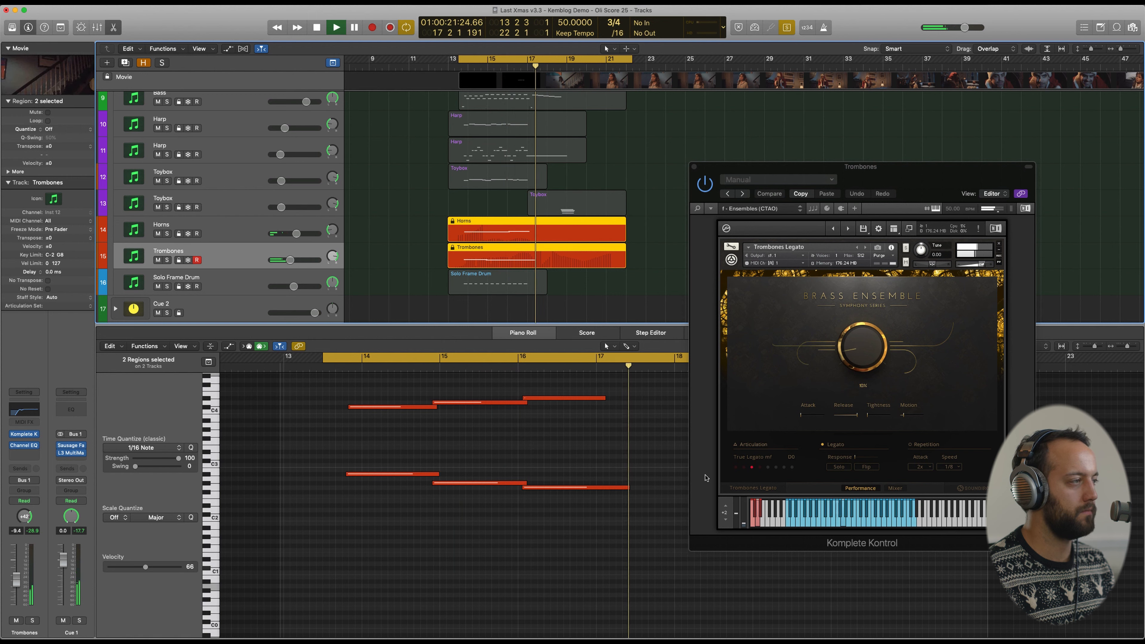
Select the Solo Frame Drum region, bring its notes into view and play back the part
{"action": "scroll", "coordinate": [496, 279], "scroll_direction": "up", "scroll_amount": 1}
{"action": "left_click", "coordinate": [520, 304]}
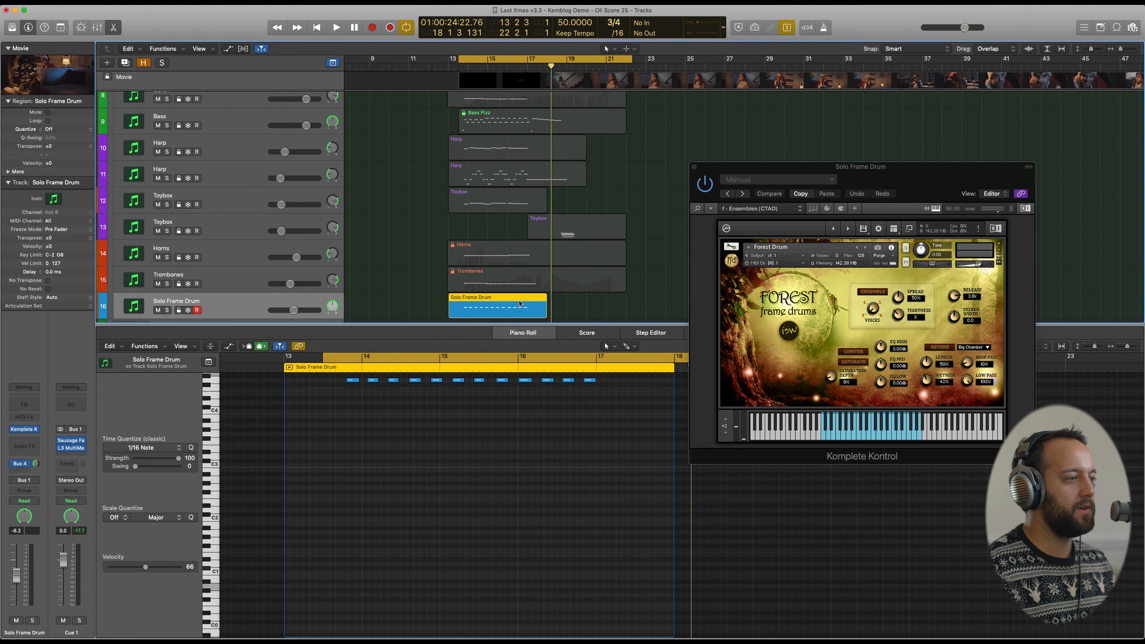
{"action": "scroll", "coordinate": [394, 472], "scroll_direction": "up", "scroll_amount": 2}
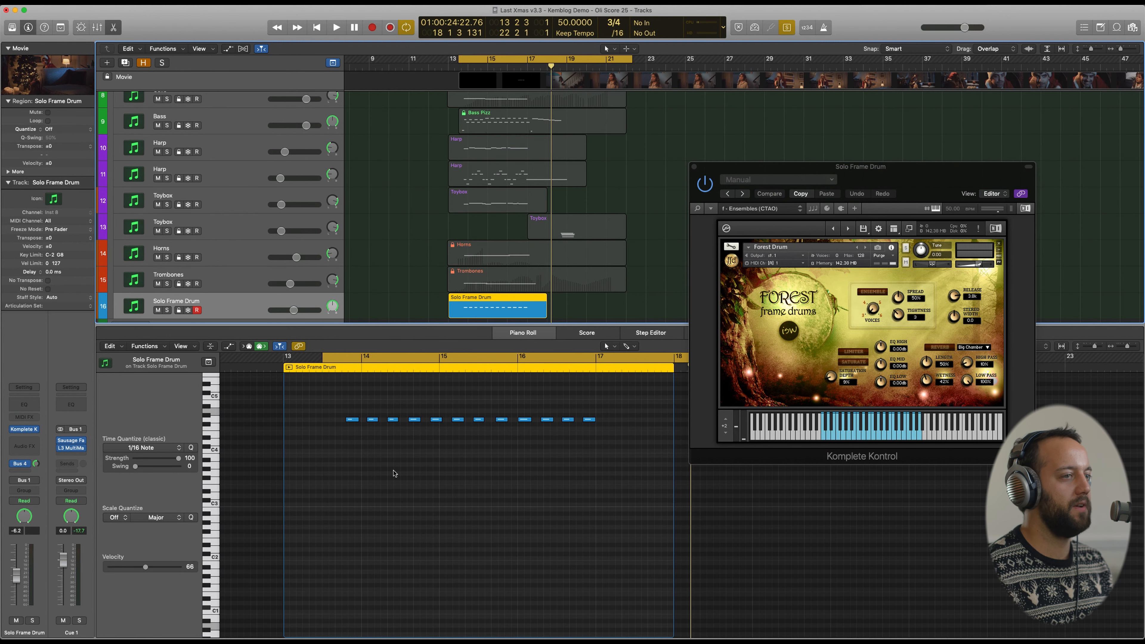
{"action": "key", "text": "space"}
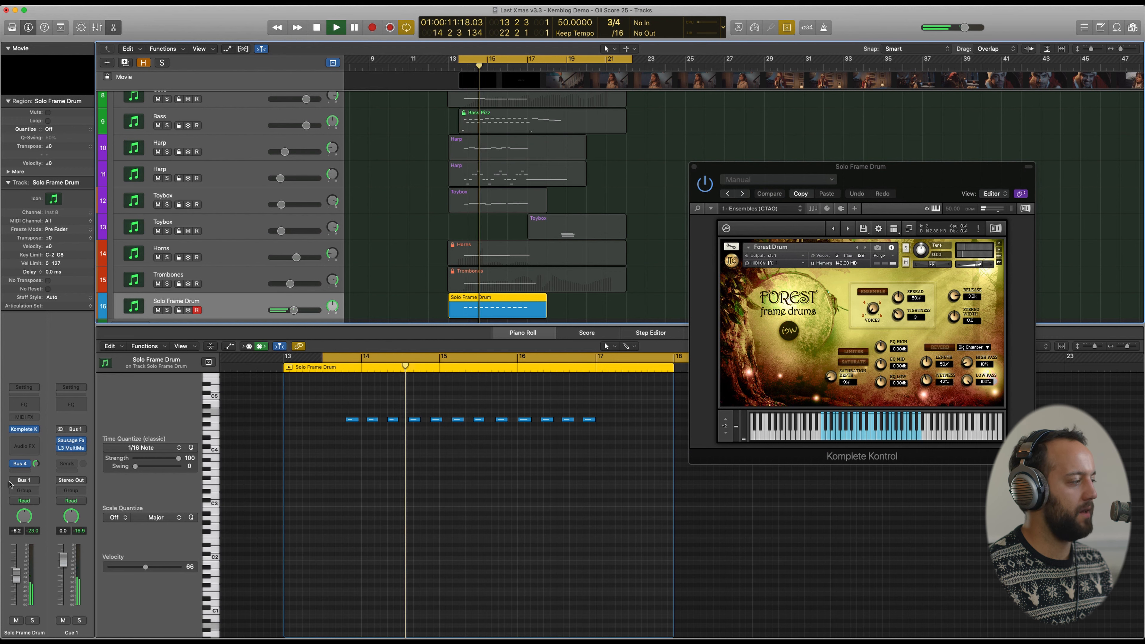
Inspect the VSS3 reverb on the Solo Frame Drum's Bus 4 send and compare the drum with the reverb bypassed and enabled
{"action": "left_click", "coordinate": [20, 463]}
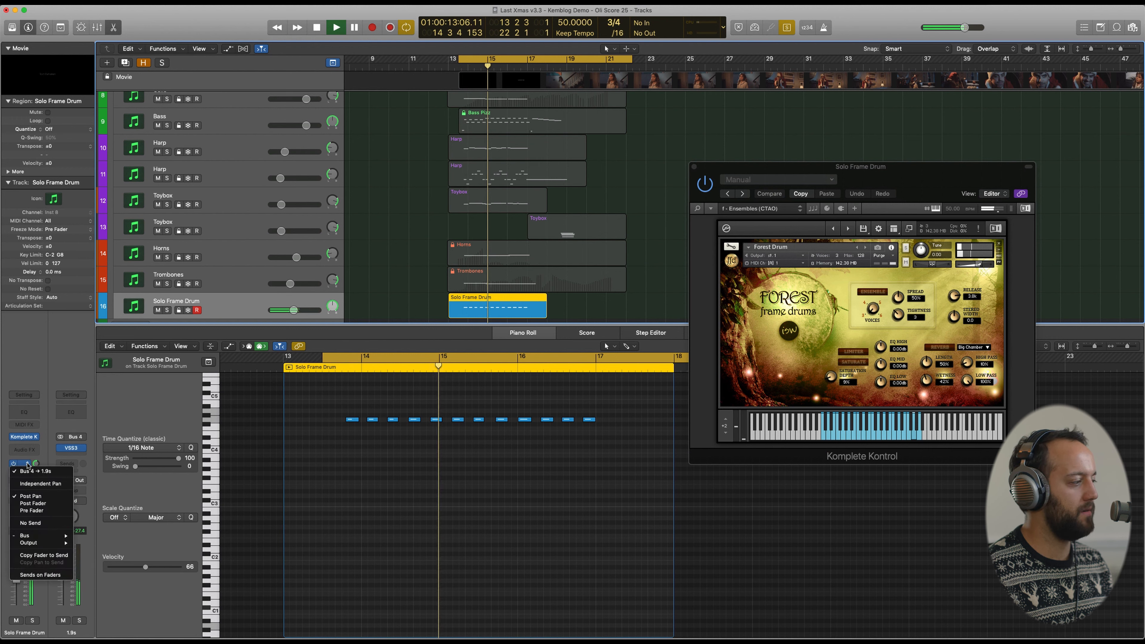
{"action": "left_click", "coordinate": [43, 404]}
{"action": "left_click", "coordinate": [70, 448]}
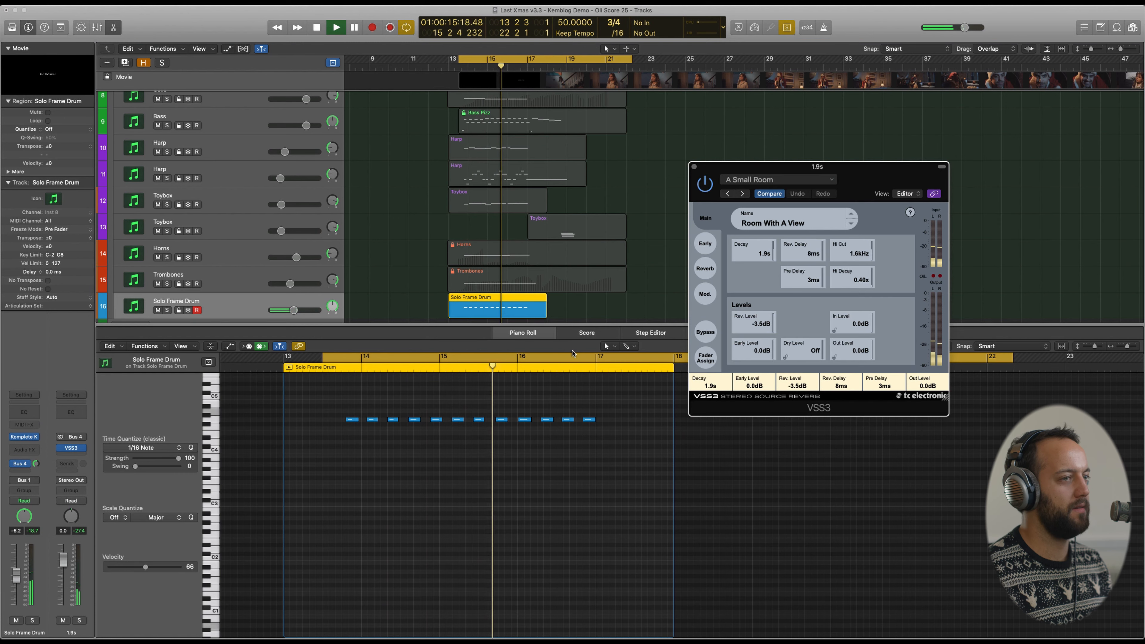
{"action": "left_click_drag", "start_coordinate": [910, 167], "coordinate": [925, 195]}
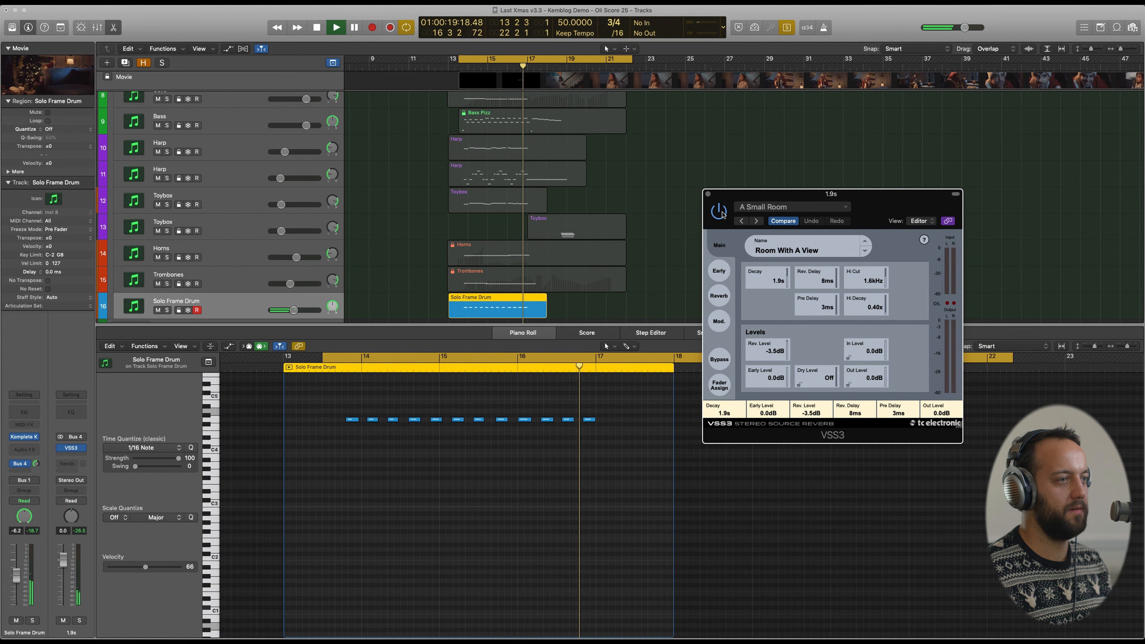
{"action": "left_click", "coordinate": [320, 358]}
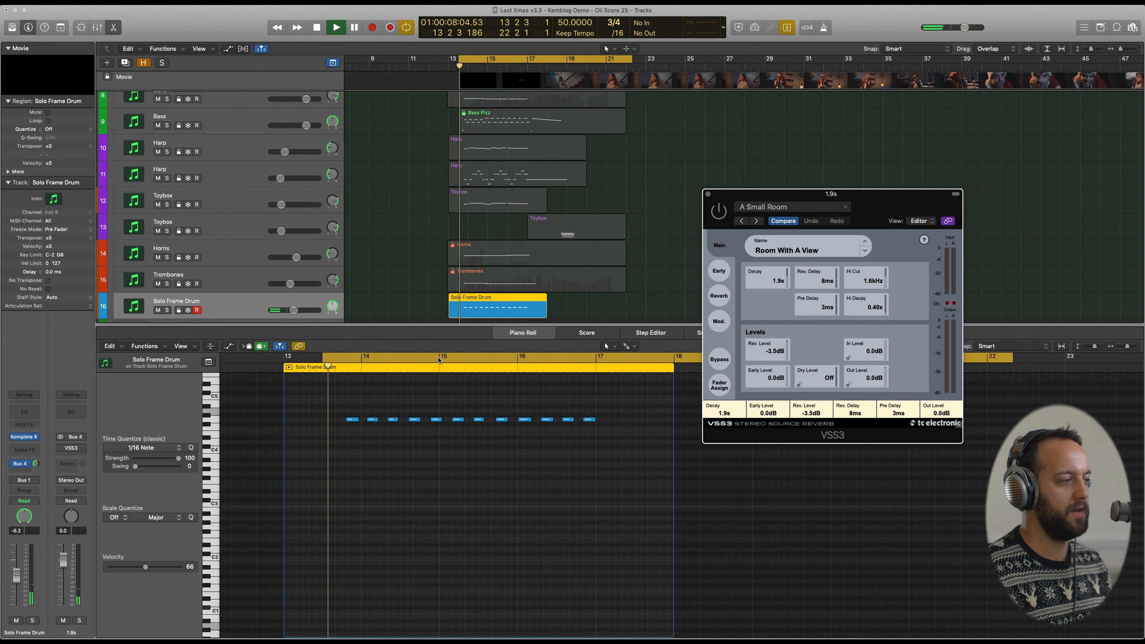
{"action": "left_click", "coordinate": [720, 213]}
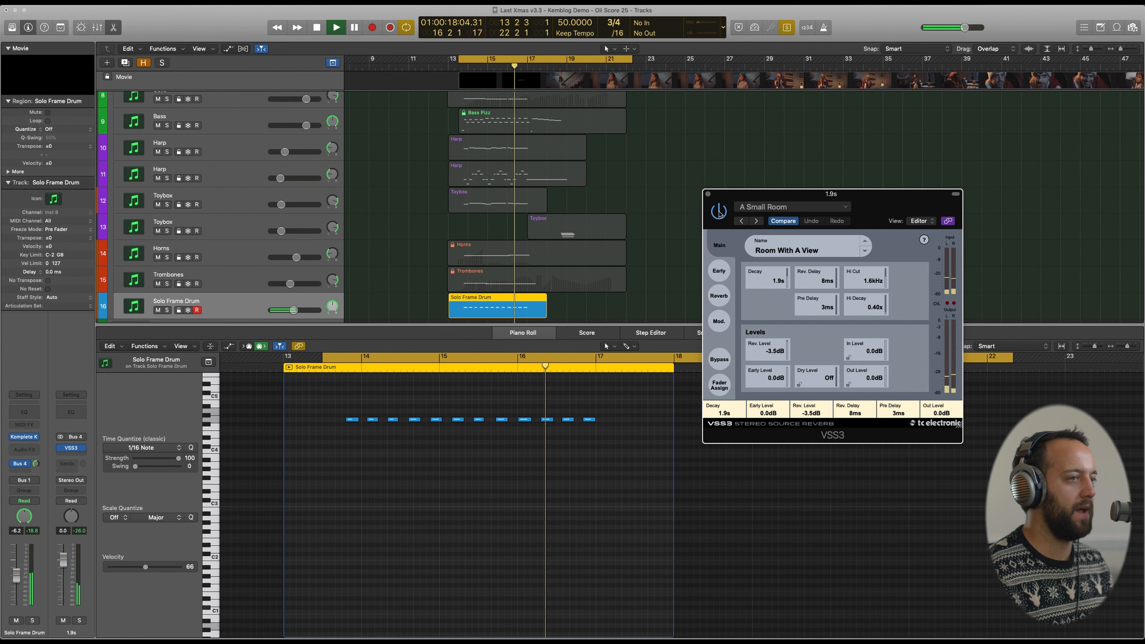
{"action": "left_click", "coordinate": [707, 194]}
Select the five string regions plus Horns, Trombones and Solo Frame Drum in Cue 1 and play them together from the cue's start
{"action": "scroll", "coordinate": [650, 231], "scroll_direction": "down", "scroll_amount": 2}
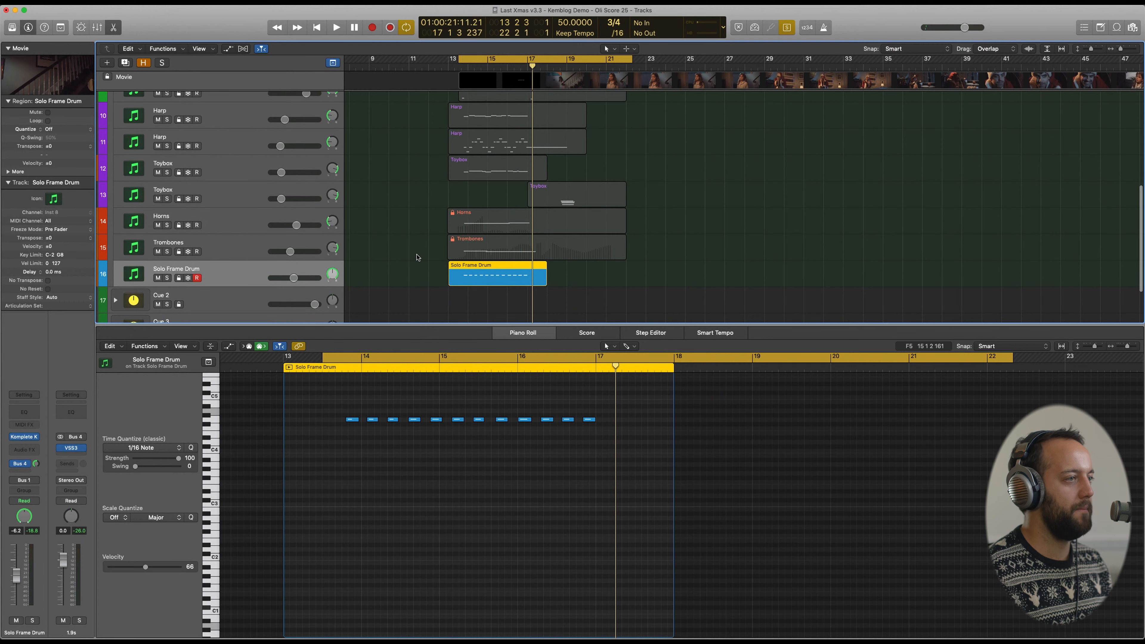
{"action": "scroll", "coordinate": [418, 257], "scroll_direction": "up", "scroll_amount": 2}
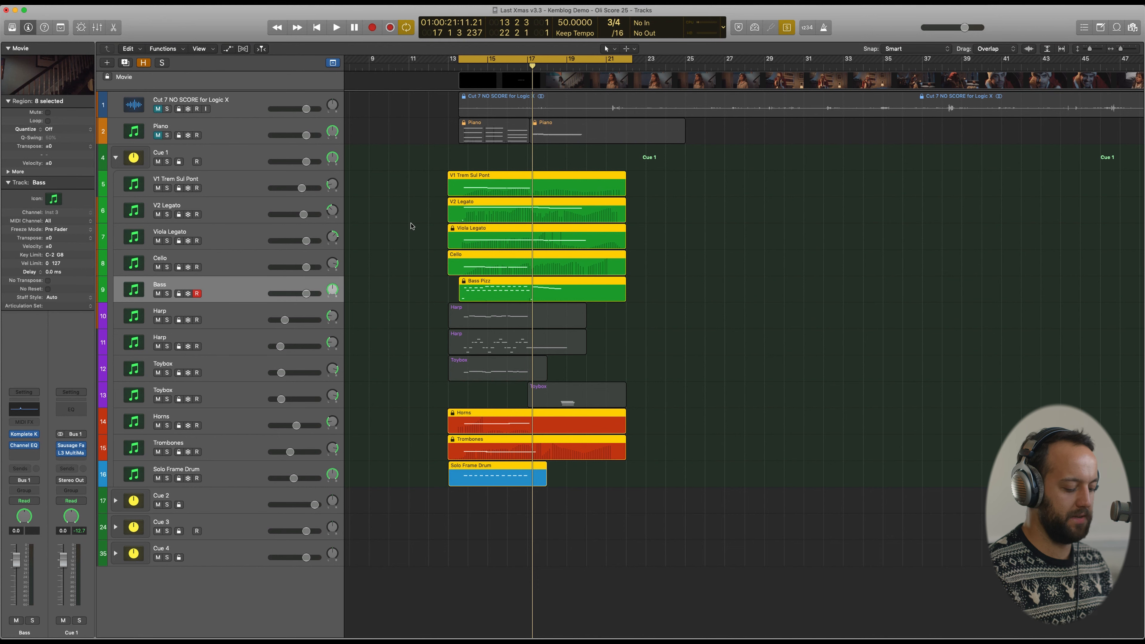
{"action": "key", "text": "space"}
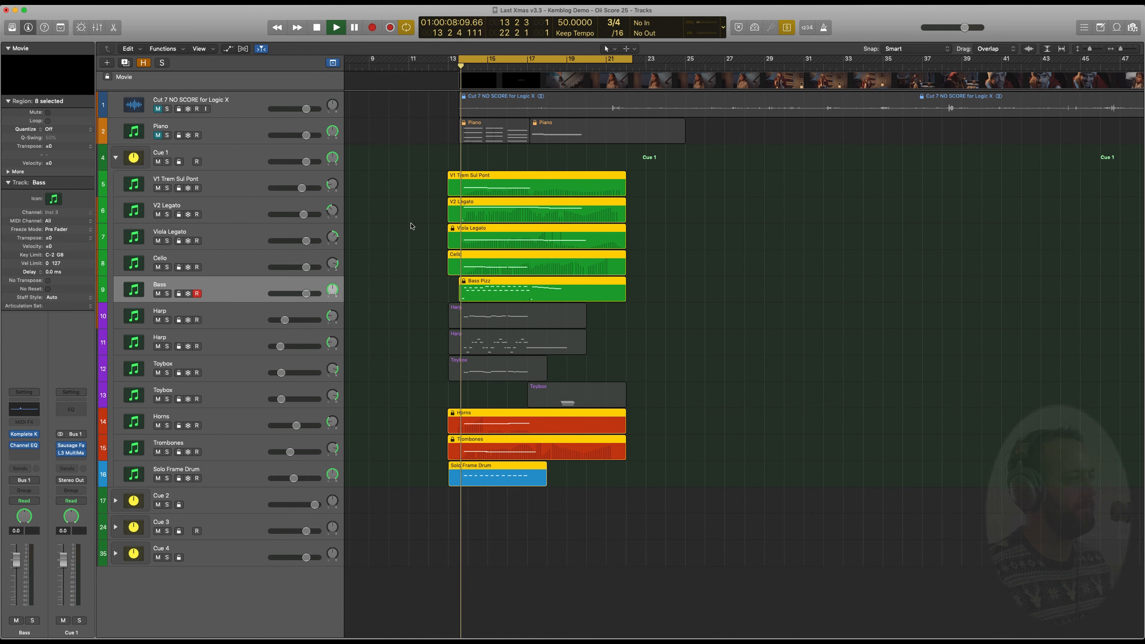